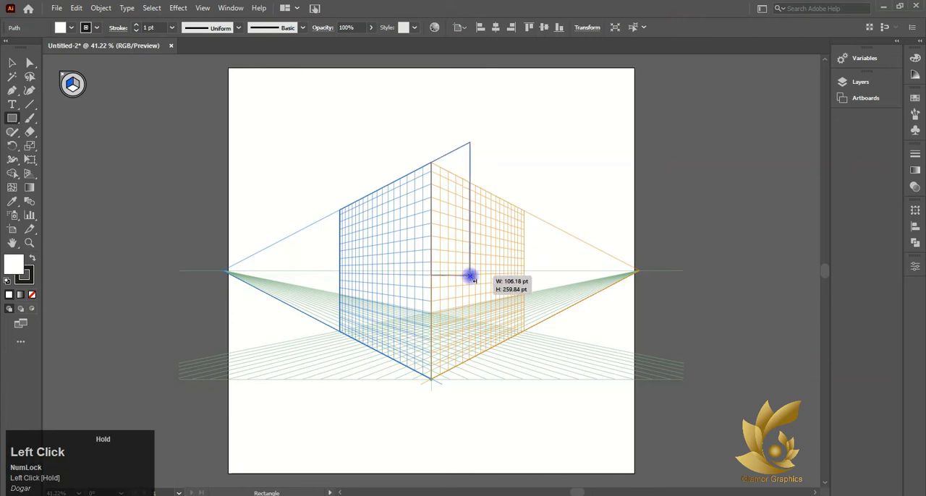
key("ctrl+z")
mouse_move(524, 211)
left_mouse_down()
mouse_move(476, 234)
mouse_move(424, 351)
mouse_move(443, 358)
left_mouse_up()
key("ctrl+z")
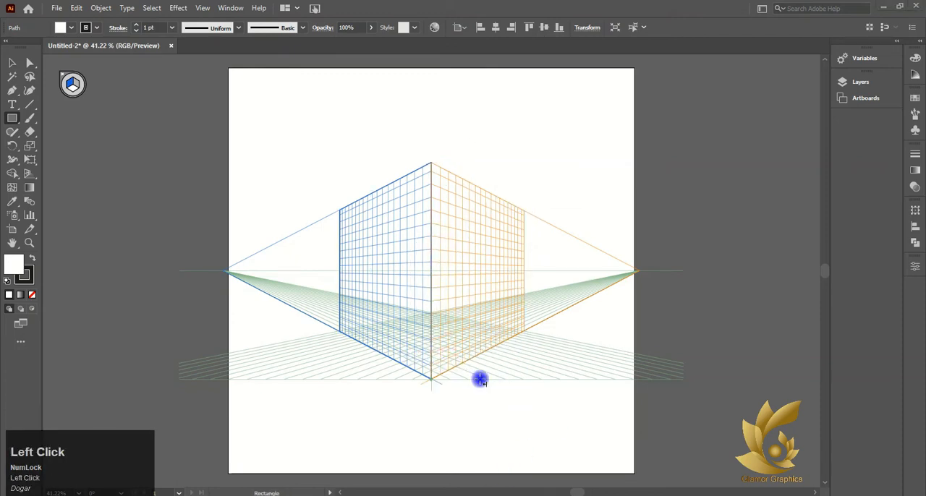
Make the left perspective plane active and, with nothing selected, set the fill colour to golden orange C1840C.
left_click(78, 82)
key("v")
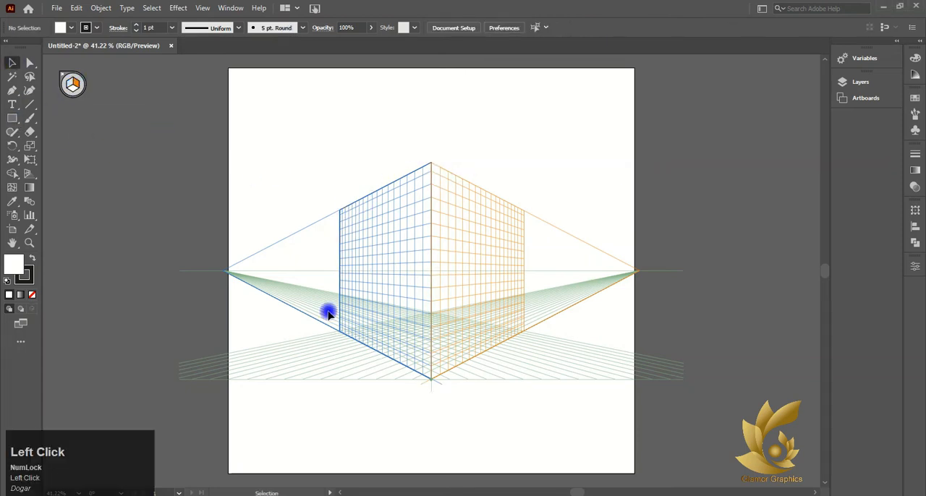
left_click(364, 232)
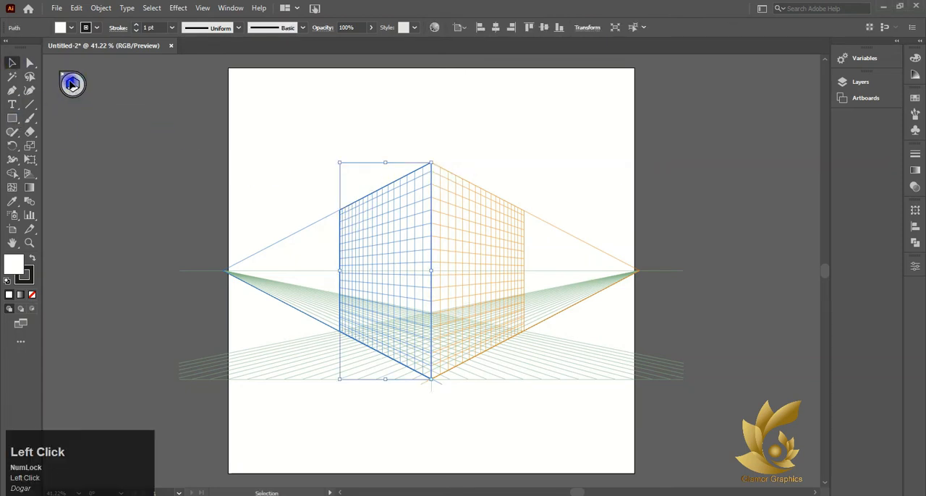
left_click(72, 84)
double_click(13, 267)
mouse_move(671, 158)
left_mouse_down()
mouse_move(744, 130)
mouse_move(746, 192)
left_mouse_up()
left_click(759, 177)
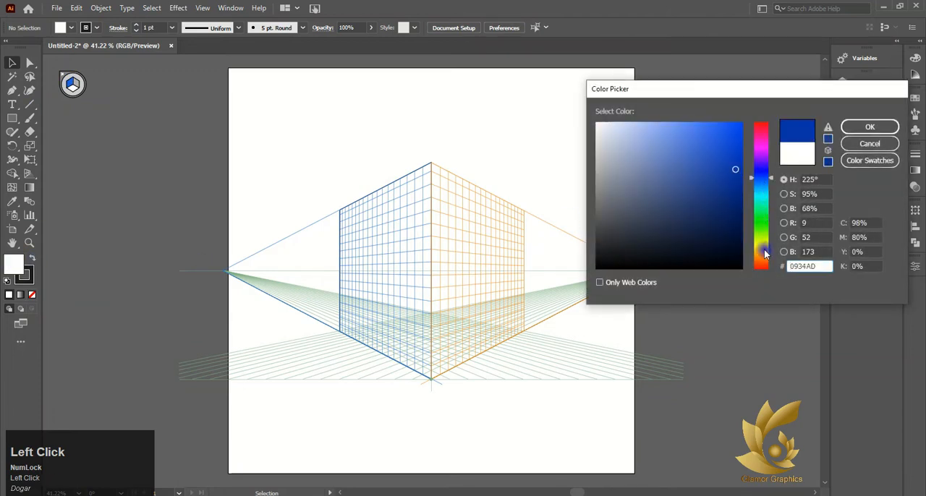
left_click(765, 256)
left_click(735, 154)
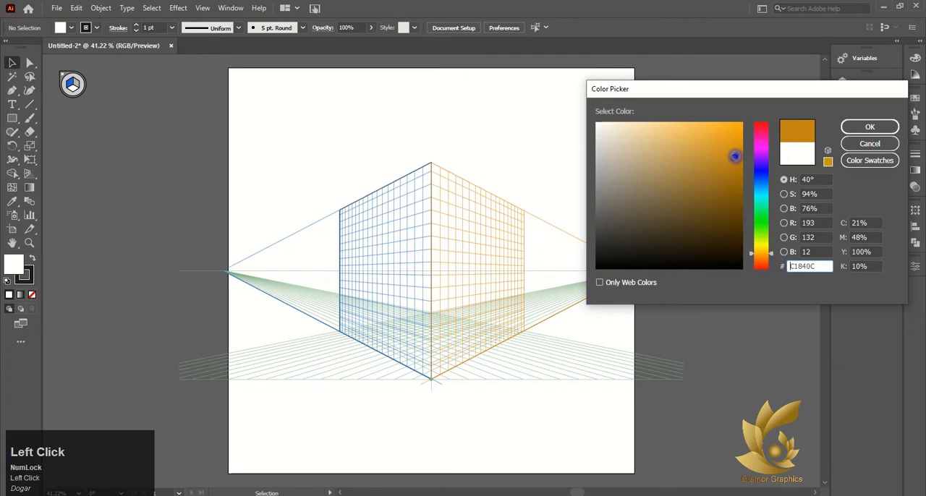
left_click(865, 129)
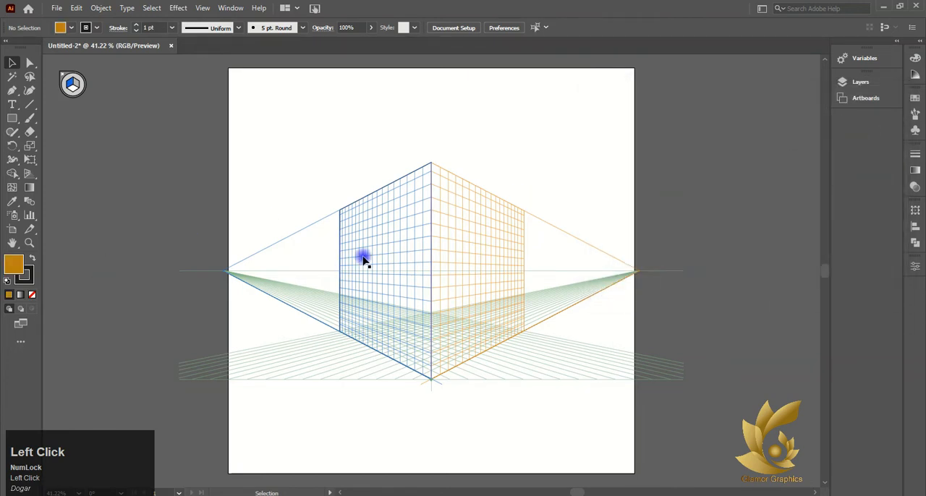
Fill the left wall rectangle with golden yellow and remove its stroke.
left_click(339, 241)
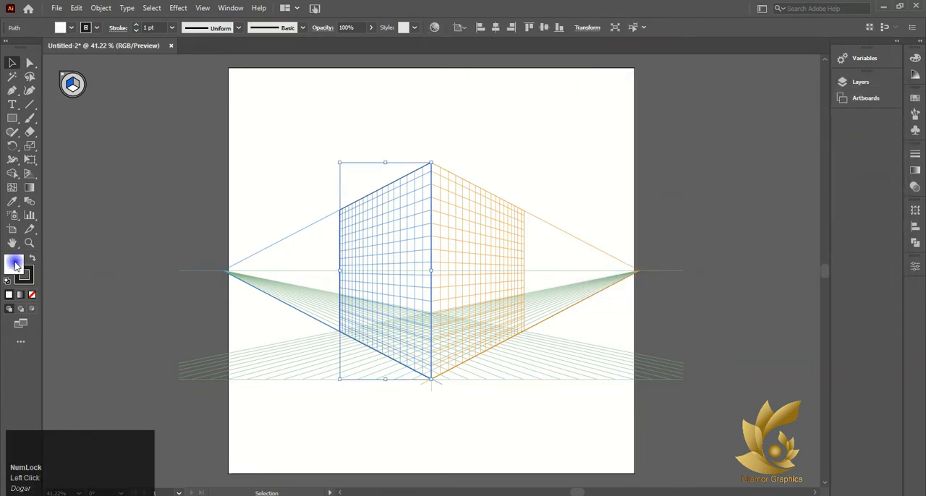
double_click(14, 265)
left_click_drag(765, 262, 760, 250)
left_click(732, 139)
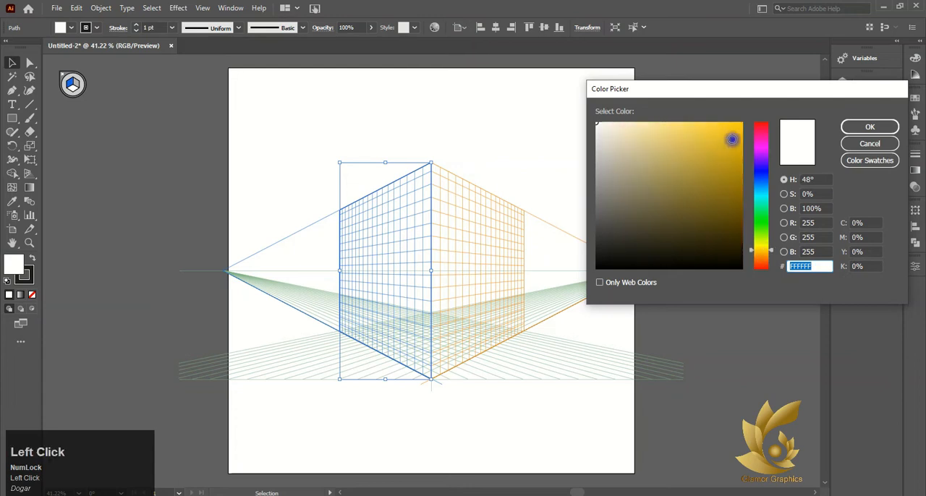
left_click(870, 127)
left_click(37, 278)
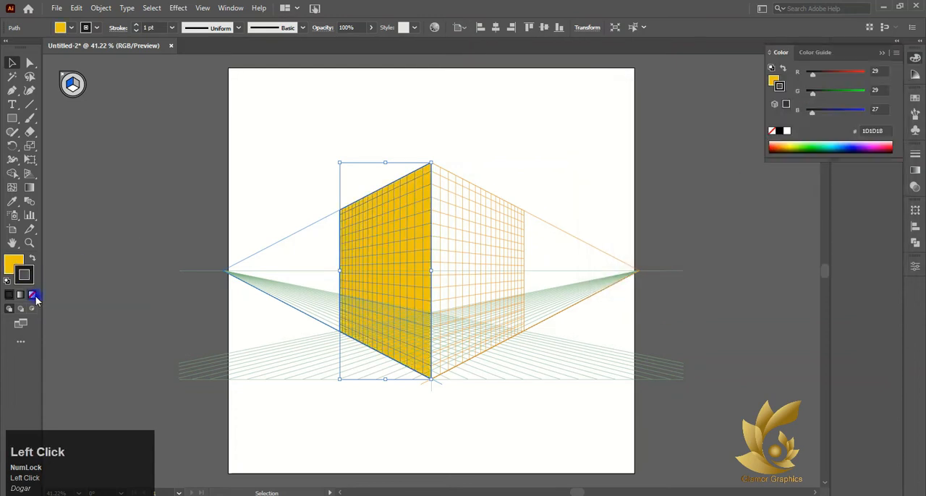
left_click(32, 294)
On the right perspective plane, draw a wall rectangle filled with brown 965911 covering the whole right grid.
left_click(77, 86)
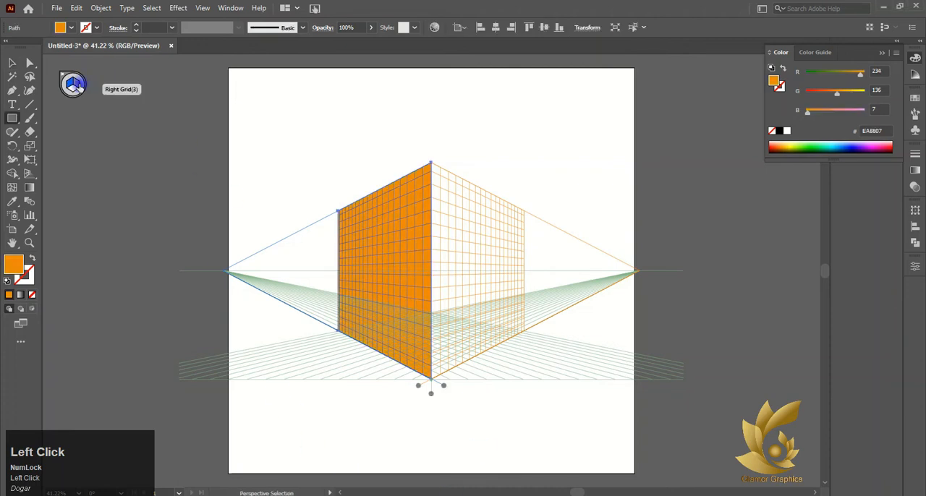
left_click(73, 84)
double_click(13, 266)
left_click(726, 182)
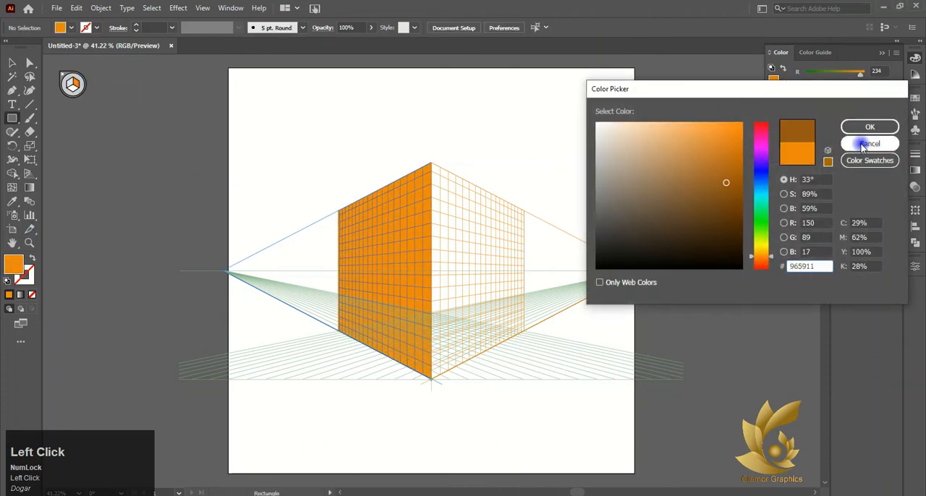
left_click(863, 144)
left_click_drag(432, 166, 525, 332)
key("ctrl+z")
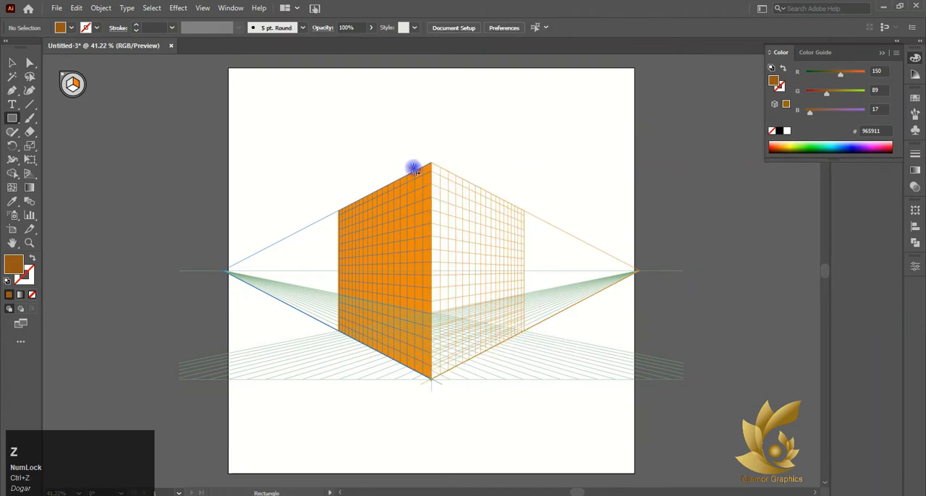
left_click_drag(432, 166, 526, 332)
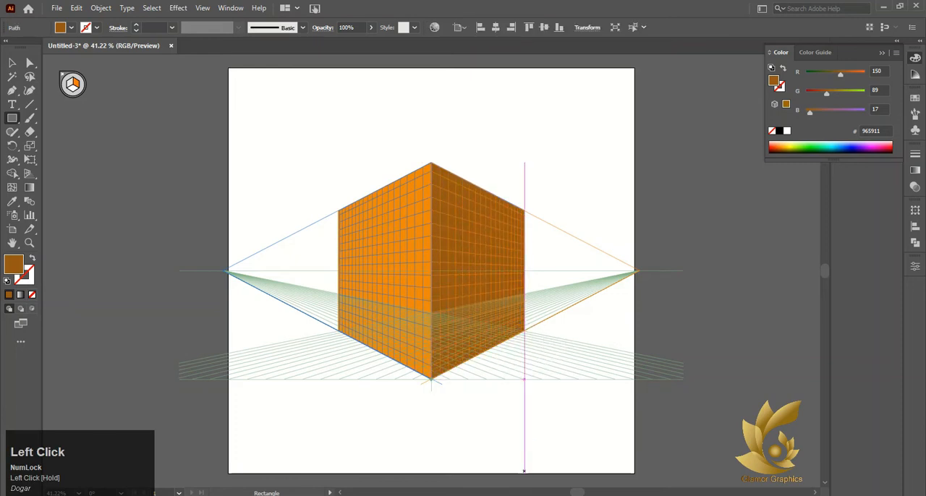
Draw a door rectangle filled with dark brown 493622 on the right wall, reaching down to its lower edge.
left_click(75, 86)
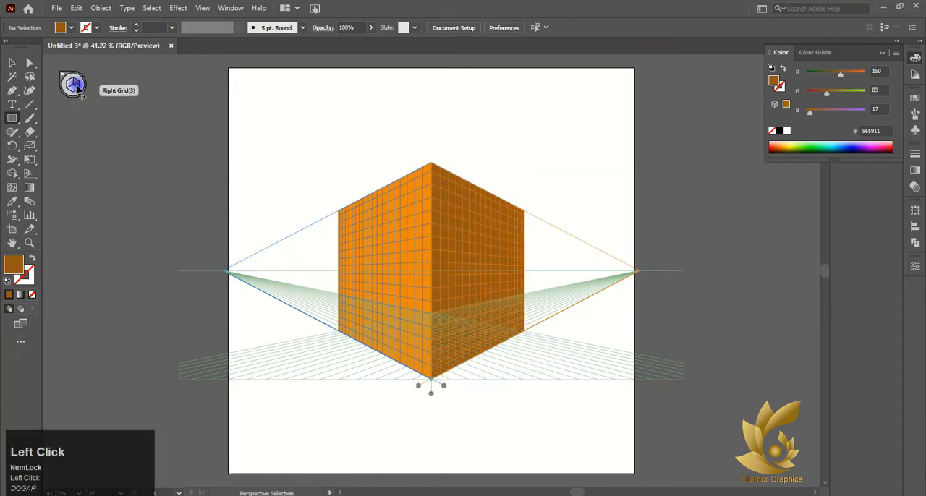
double_click(13, 265)
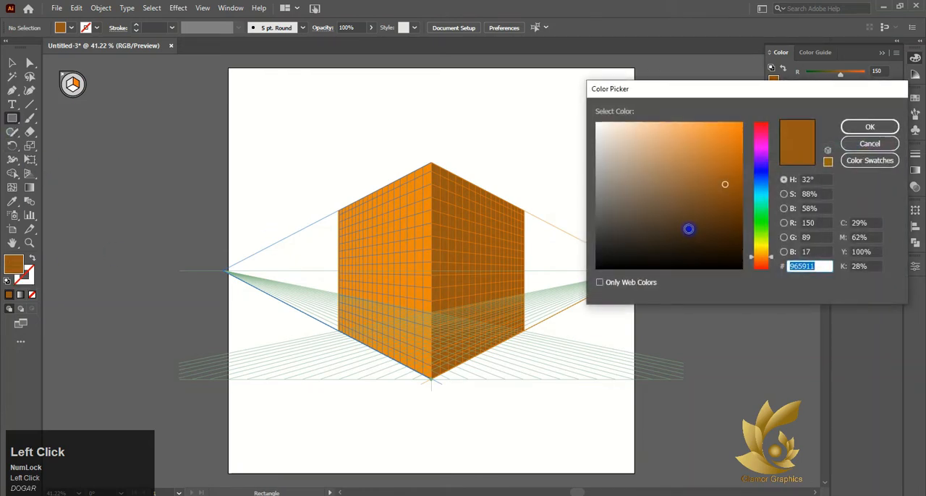
left_click(683, 226)
left_click(869, 127)
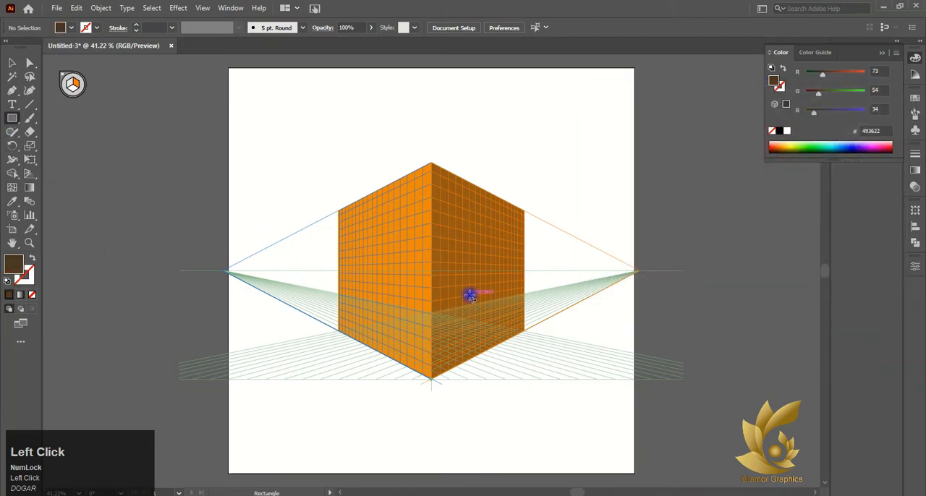
left_click_drag(470, 270, 499, 346)
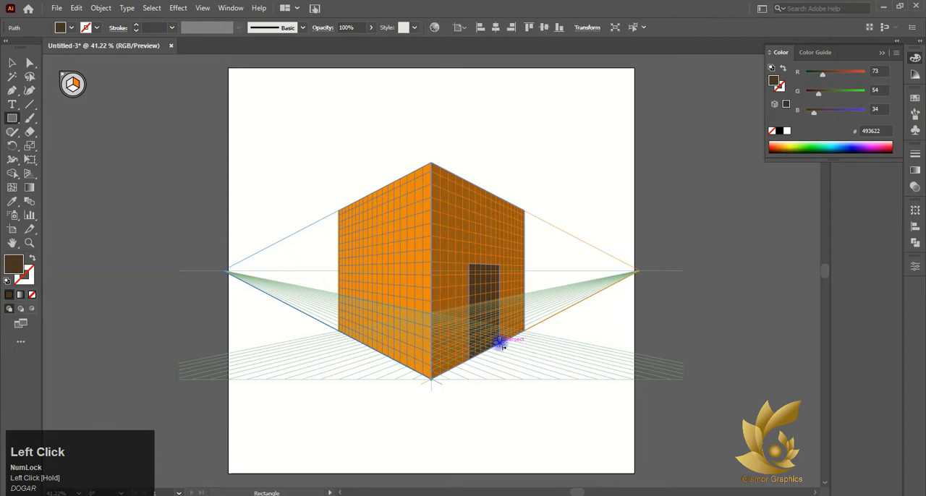
On the left perspective plane, draw a narrow strip in the left wall's orange EA8807 over the outer part of the door.
left_click(68, 86)
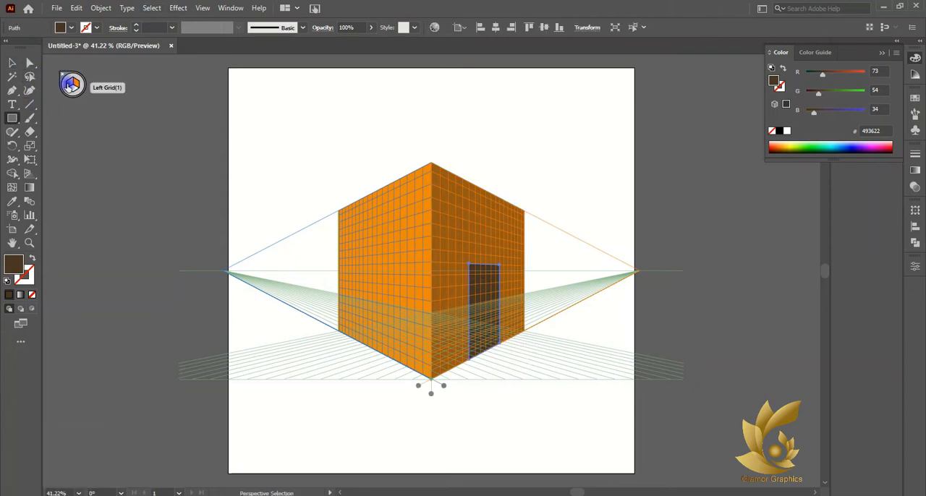
left_click(14, 203)
left_click(470, 274)
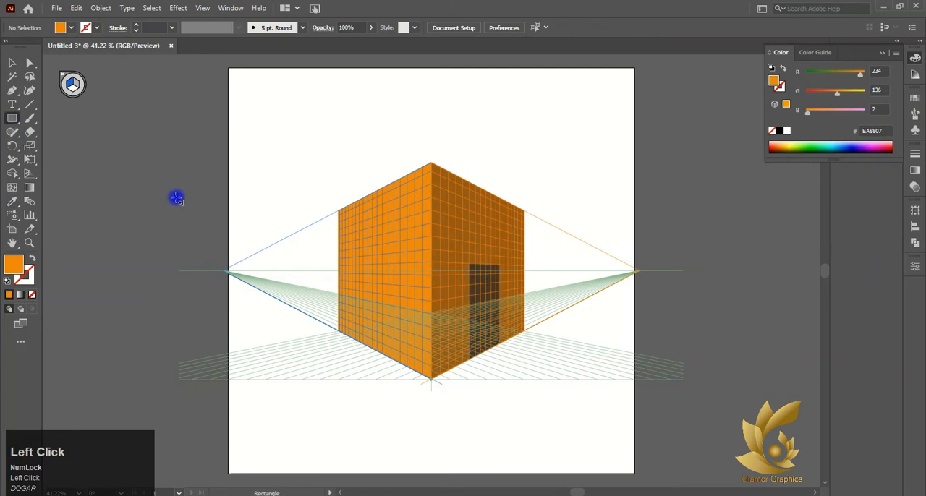
left_click_drag(490, 265, 500, 345)
key("ctrl+z")
scroll(508, 269, "up", 3, "alt")
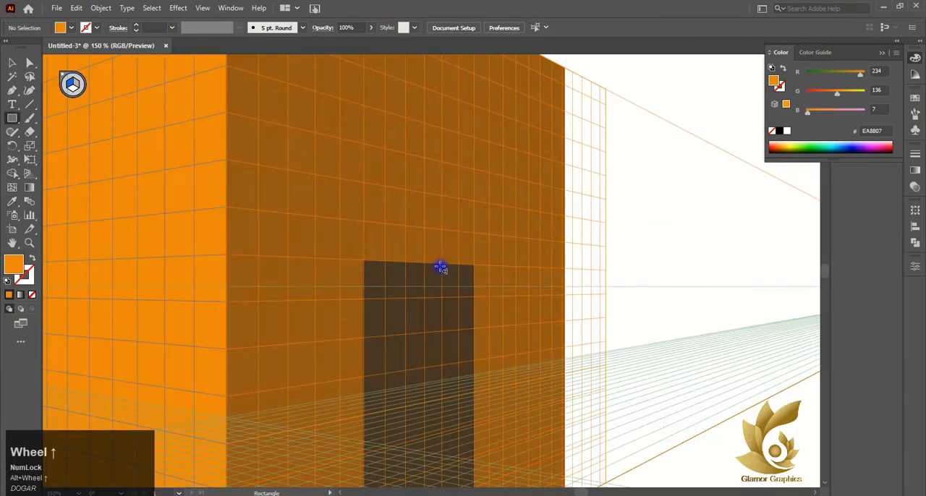
scroll(441, 268, "down", 5)
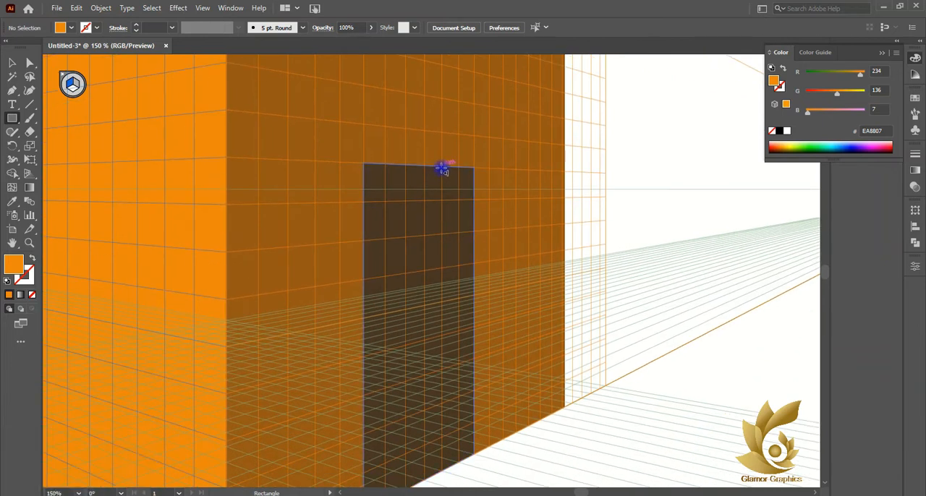
left_click_drag(441, 166, 474, 464)
scroll(522, 404, "down", 2, "alt")
scroll(522, 404, "down", 3, "alt")
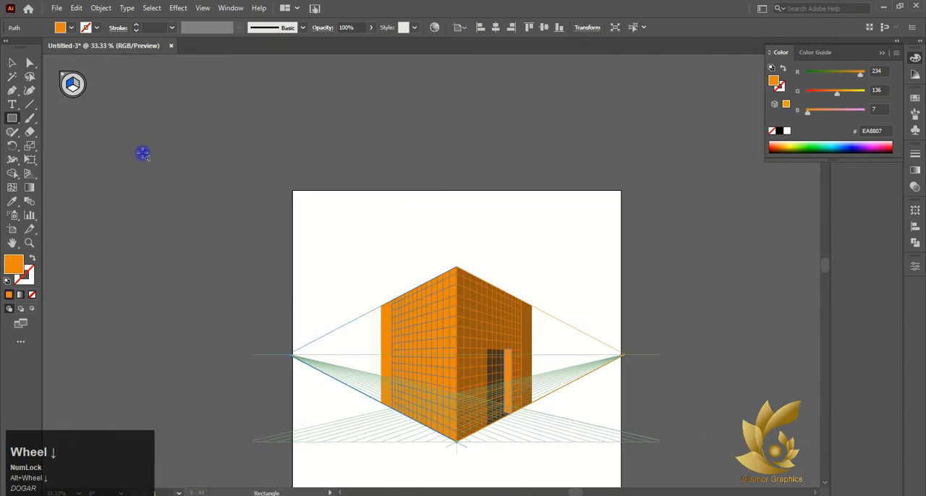
Narrow the left wall by moving its outer edge inward to the edge of the left grid.
left_click_drag(381, 355, 392, 356)
left_click(309, 285)
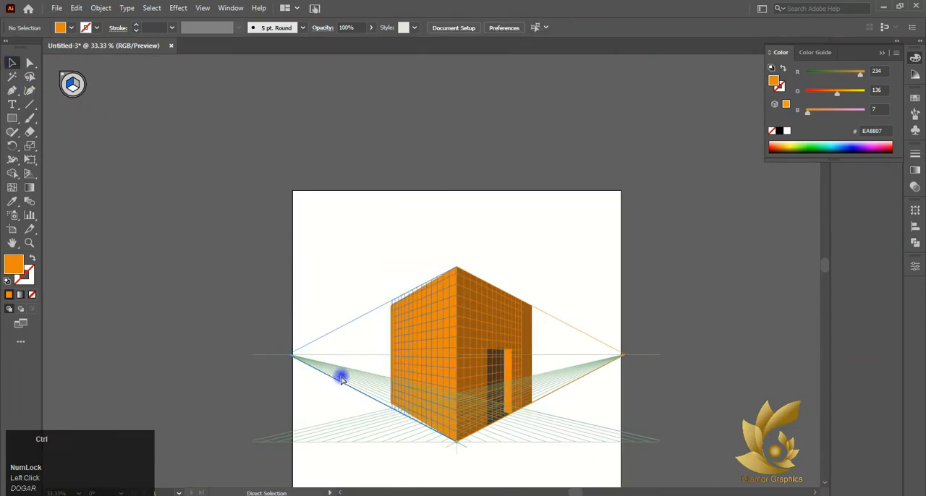
key("ctrl+i")
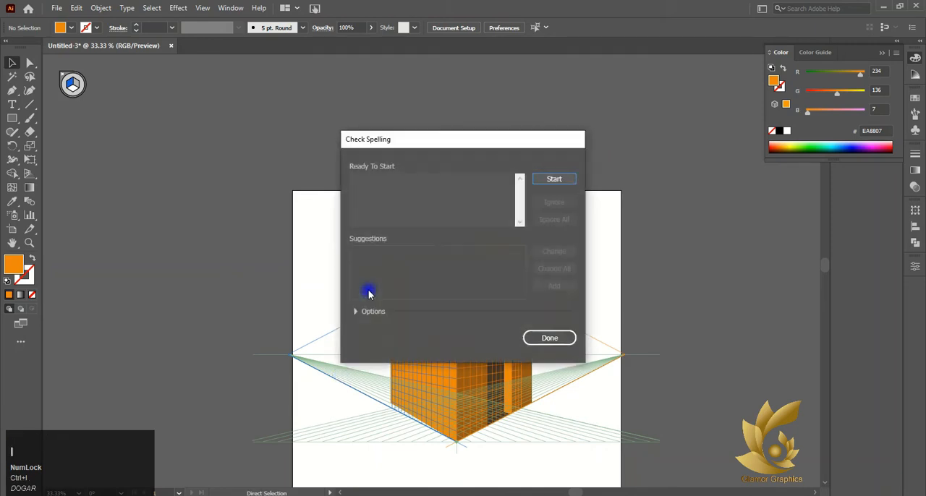
left_click(541, 335)
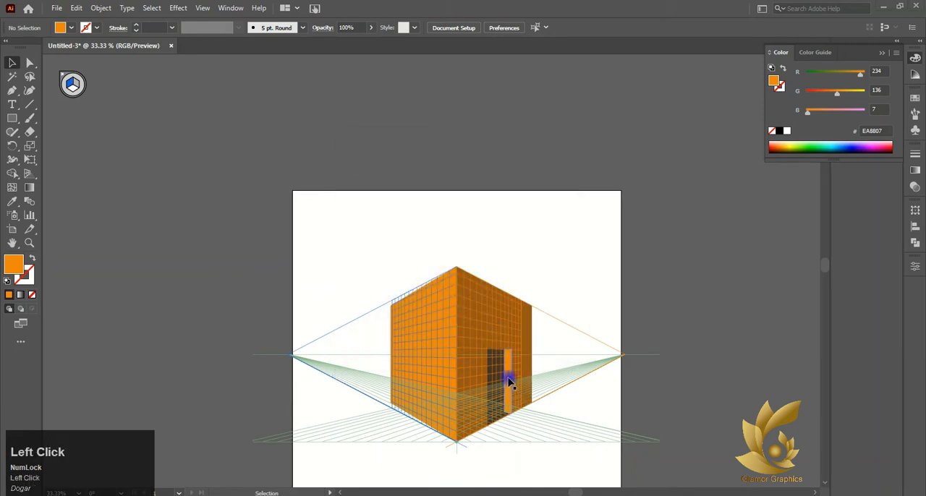
Delete the orange strip covering part of the door.
left_click(508, 381)
key("Delete")
scroll(509, 380, "down", 1)
left_click(508, 380)
left_click(466, 371)
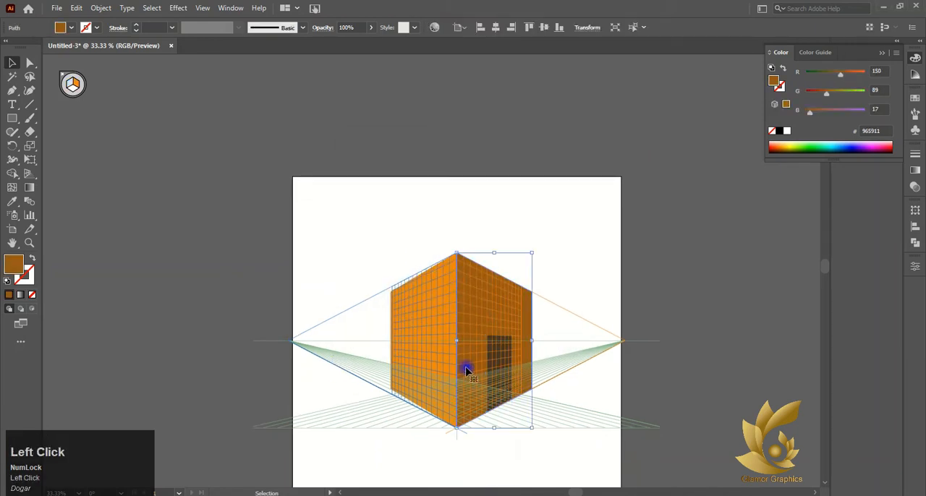
Narrow the right wall by moving its outer edge inward to the edge of the right grid.
left_click(434, 360)
left_click(526, 335)
left_click_drag(532, 340, 522, 338)
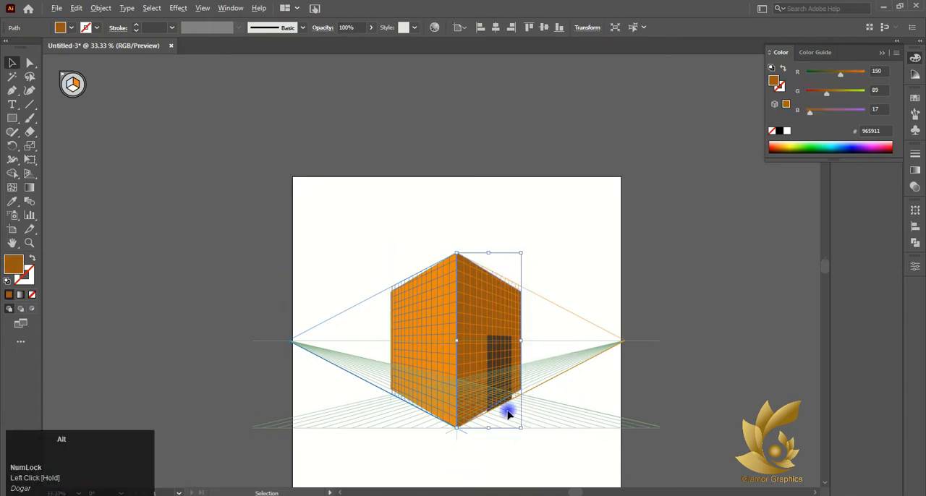
Hide the perspective grid and return to the Selection tool.
scroll(508, 410, "up", 6)
left_click(457, 343)
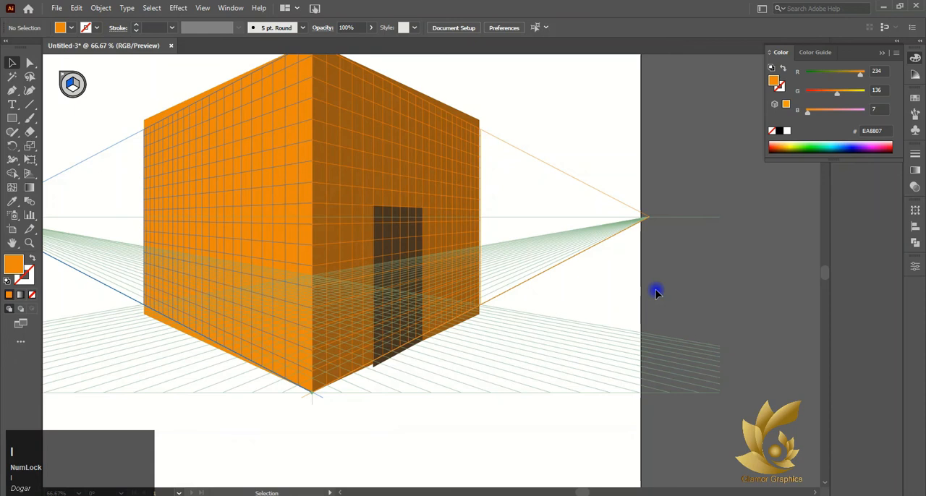
key("shift")
left_click(537, 417)
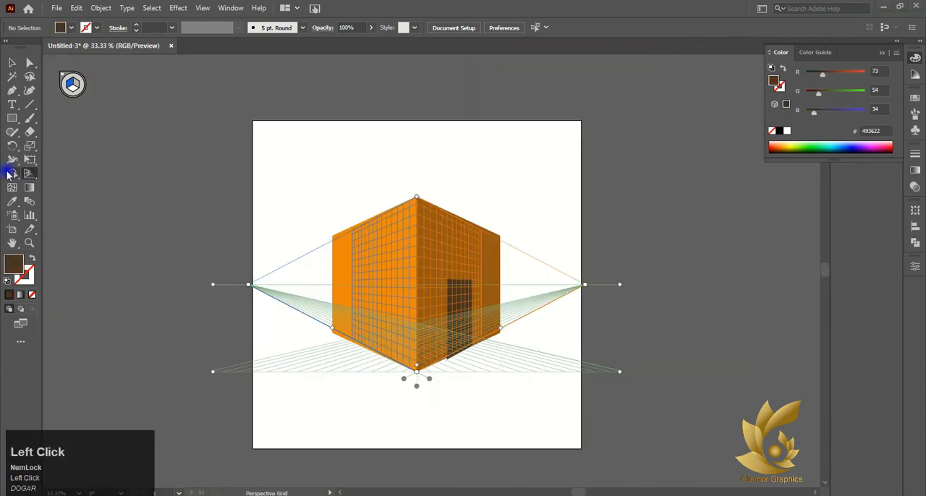
left_click(63, 76)
left_click(9, 65)
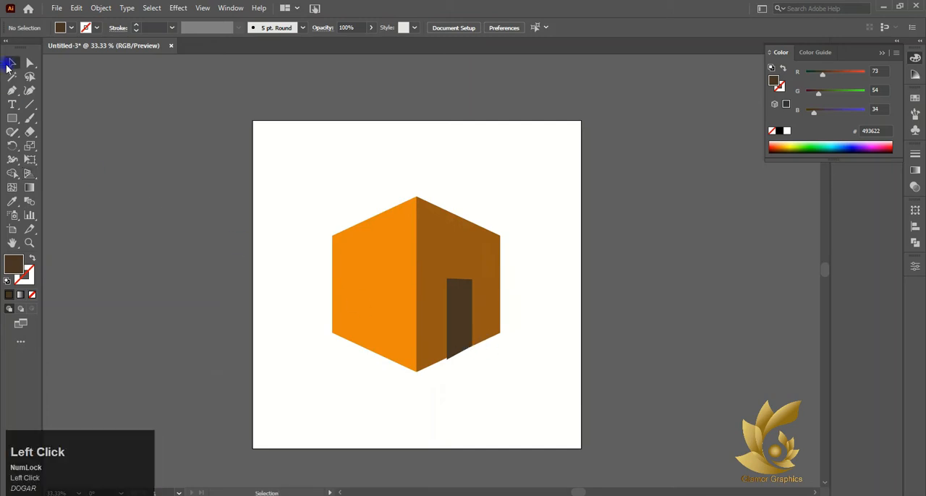
Move the door's lower corner nearest the building's middle edge up onto the wall's lower edge.
scroll(430, 346, "up", 4)
left_click(405, 372)
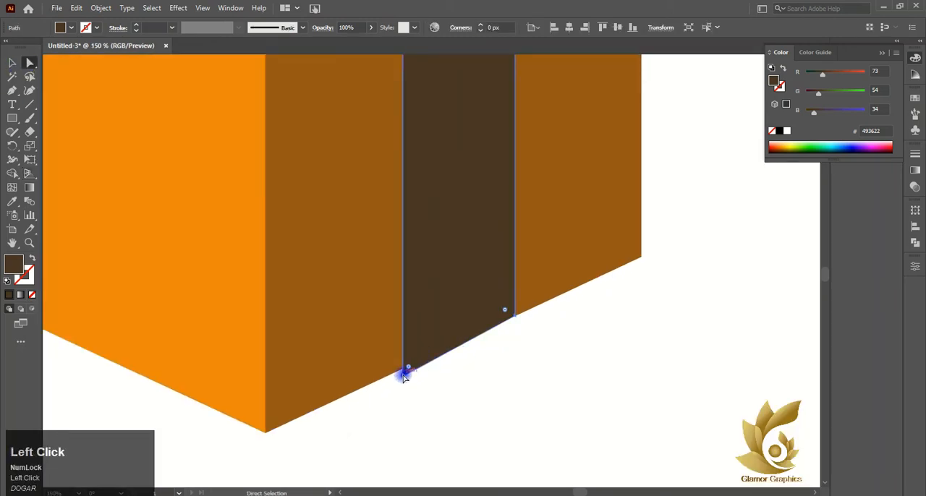
left_click_drag(404, 376, 408, 357)
scroll(500, 325, "down", 4)
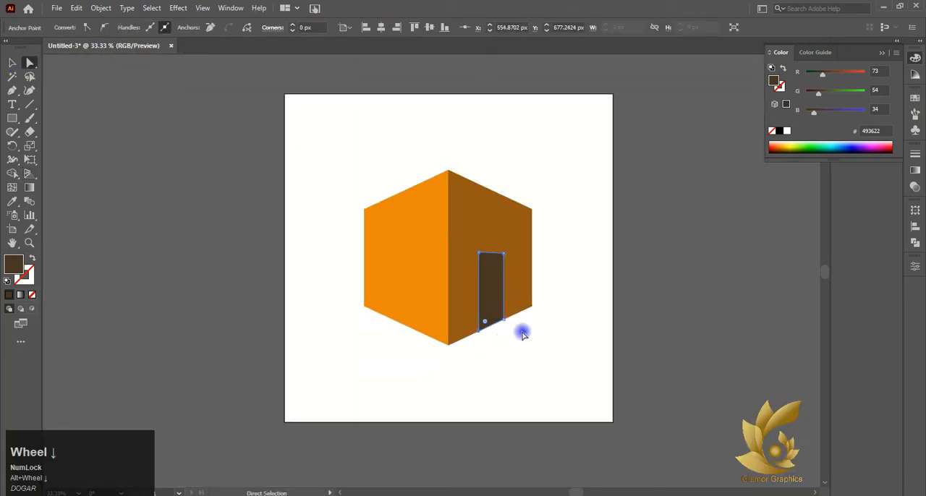
Change the door's fill colour to reddish brown AF590B.
scroll(521, 331, "up", 2)
left_click(494, 433)
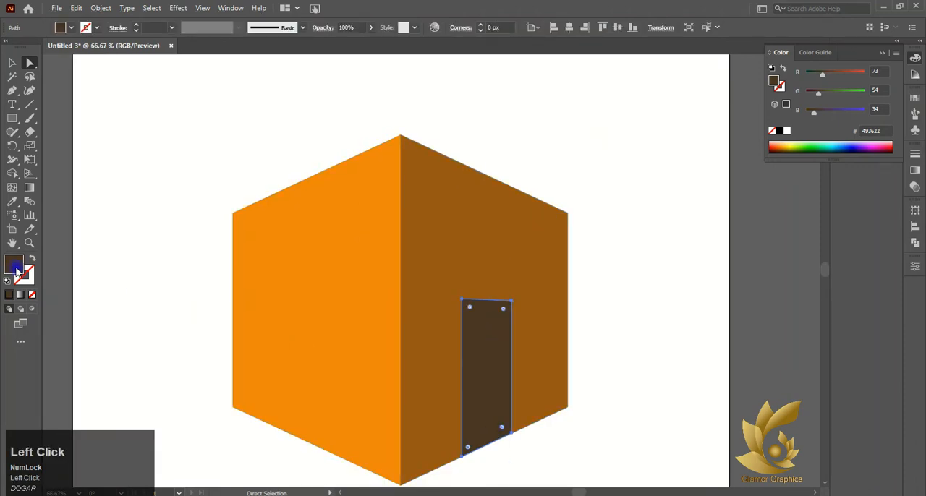
double_click(13, 265)
left_click(699, 200)
left_click(708, 182)
left_click(722, 186)
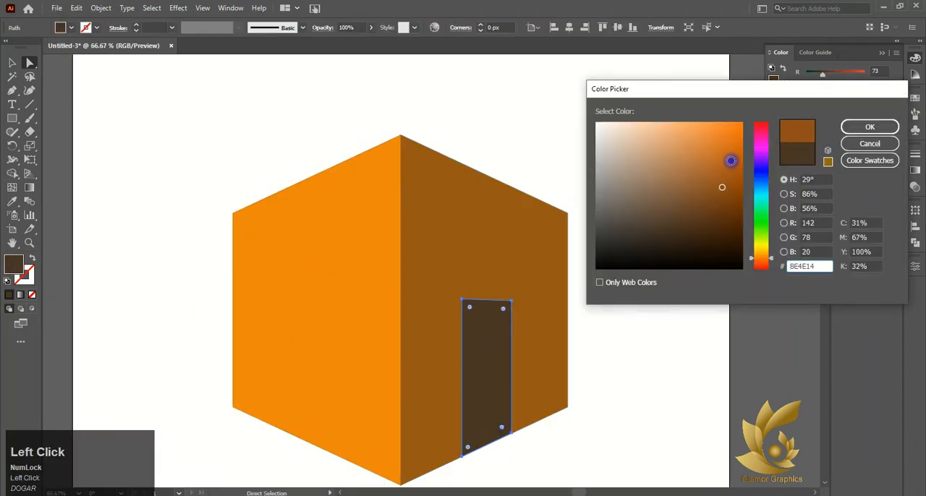
left_click(734, 167)
left_click(868, 128)
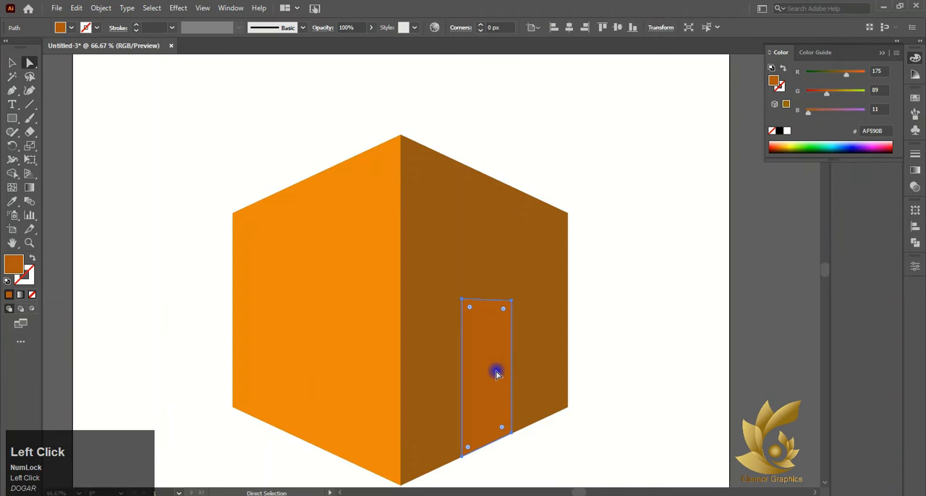
Darken the door's fill colour to brown 894106 and deselect the door.
double_click(13, 264)
left_click(714, 170)
left_click(737, 190)
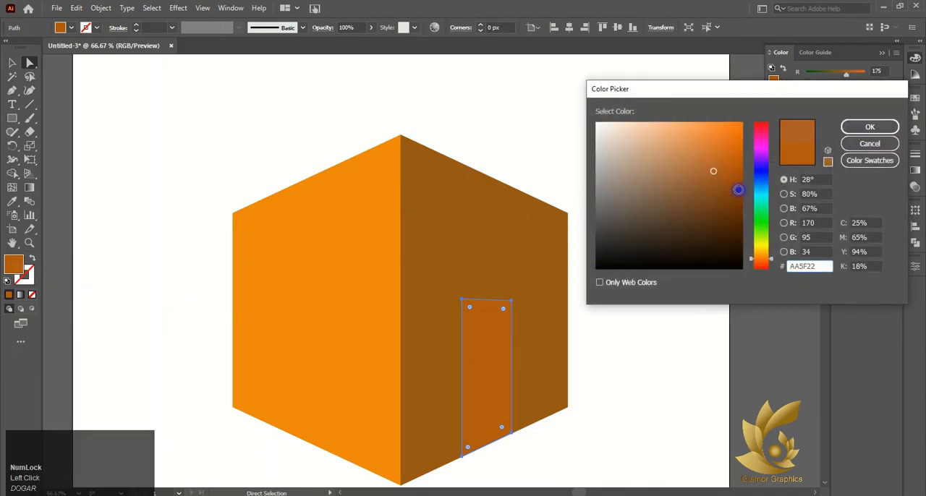
left_click(860, 125)
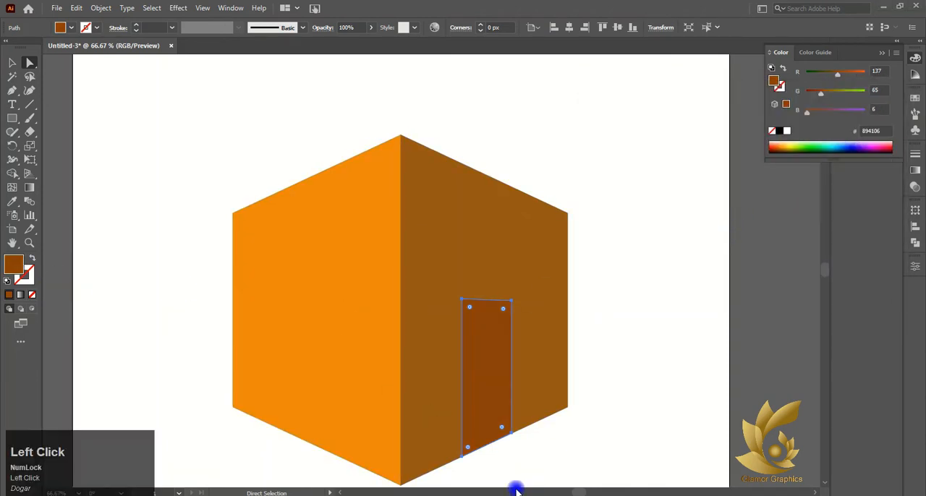
left_click(95, 176)
Show the perspective grid and lower the upper edges of both walls to leave room below the grid's top.
left_click(29, 174)
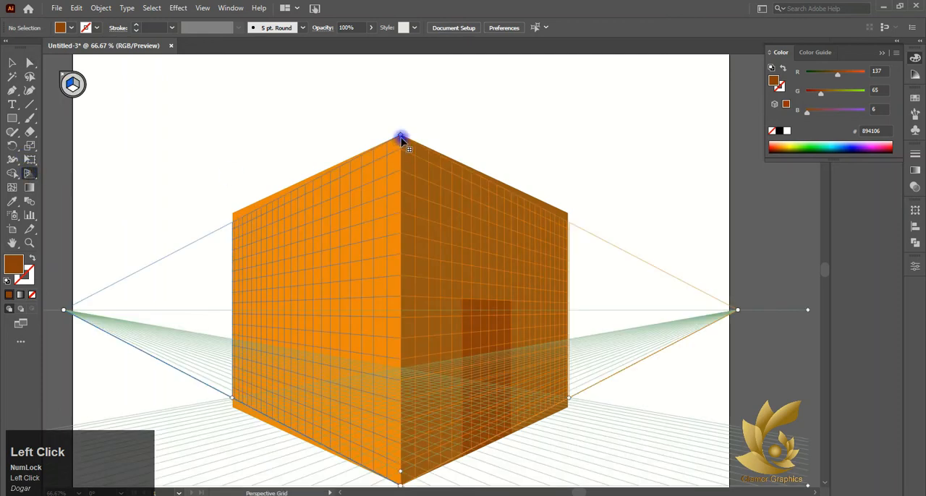
left_click(12, 64)
left_click(239, 210)
left_click_drag(314, 131, 372, 173)
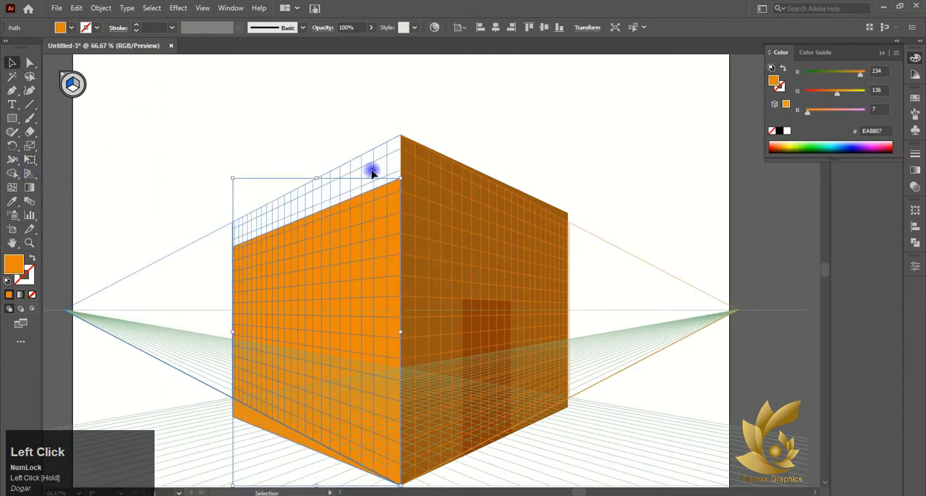
left_click(408, 147)
left_click_drag(485, 140, 478, 178)
left_click(340, 99)
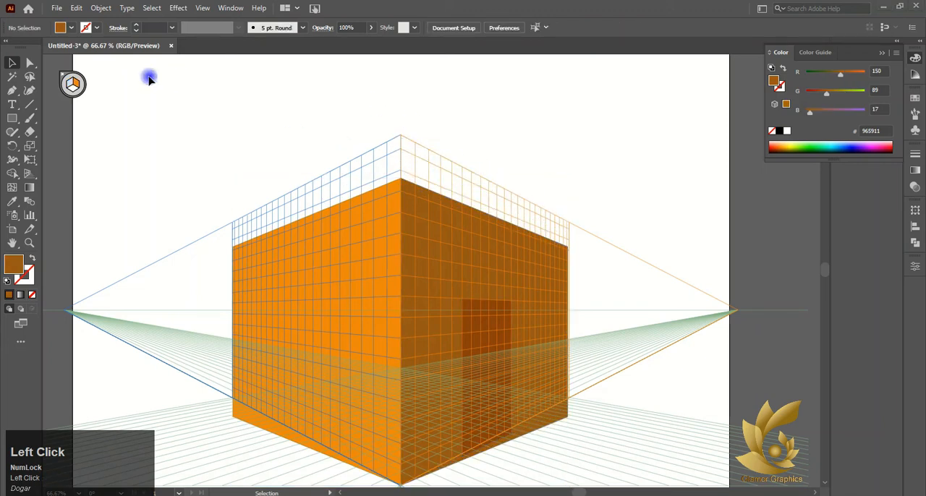
Draw a brown rectangle two grid cells wide on the right plane, standing on the wall's upper edge at the building's corner.
scroll(403, 153, "up", 5, "alt")
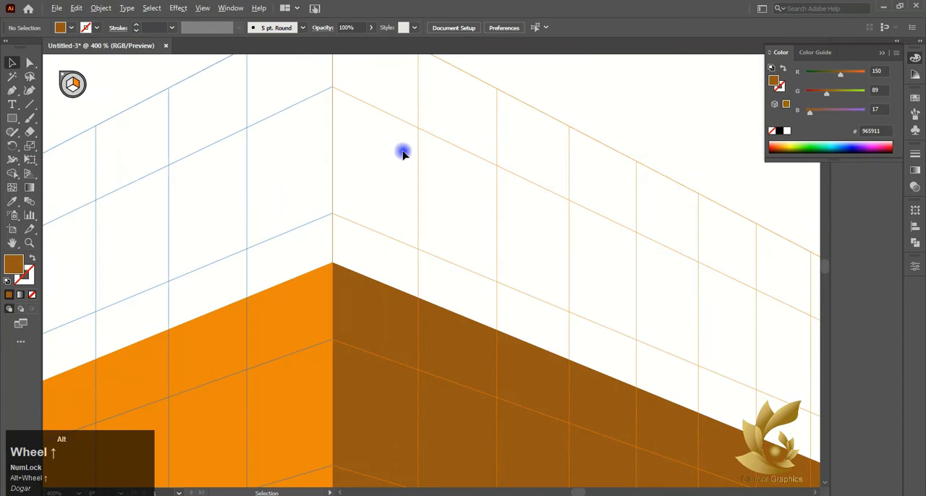
left_click(14, 119)
left_click_drag(335, 86, 499, 333)
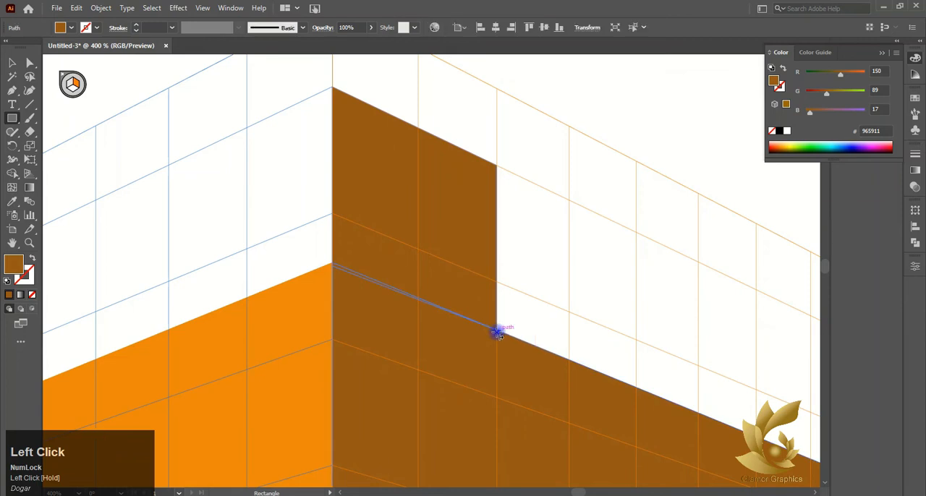
Sample the left wall's orange EA8807 and draw a matching corner block two grid cells wide on the left plane.
left_click(69, 84)
left_click(86, 346)
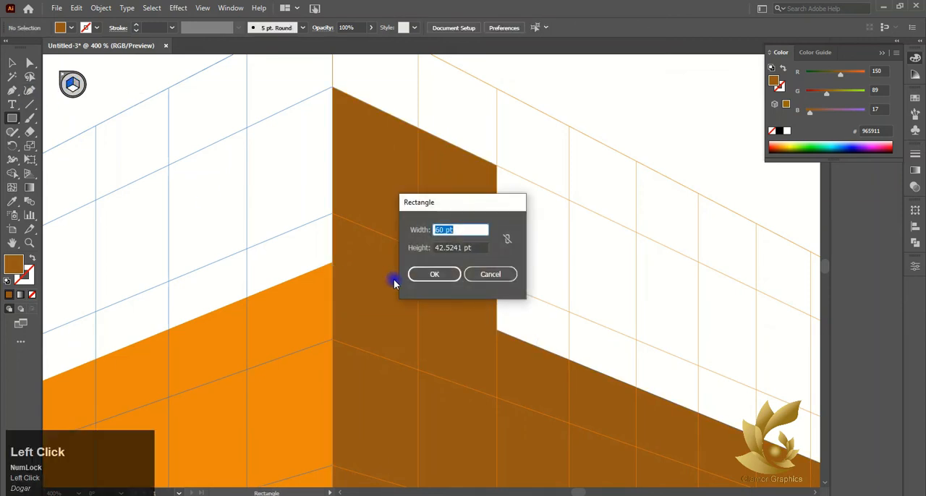
left_click(491, 275)
left_click(198, 365)
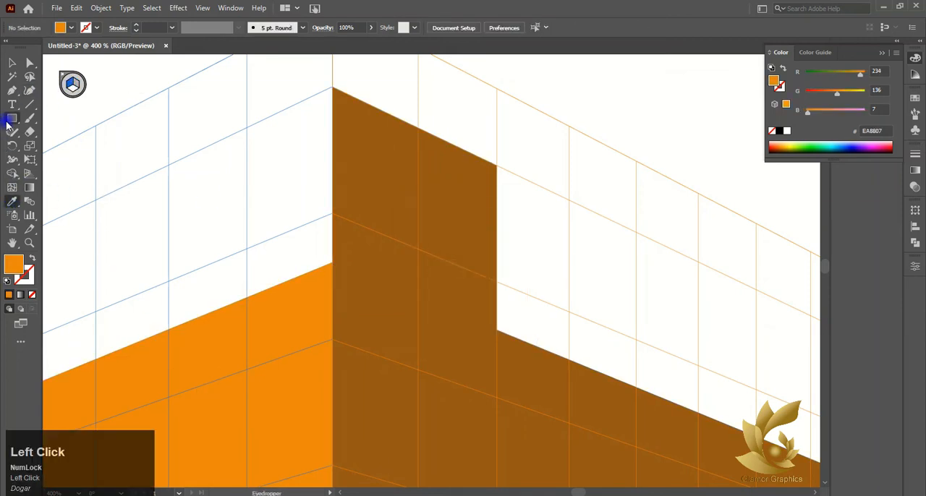
left_click_drag(333, 87, 170, 334)
key("v")
Copy the brown corner block in perspective along the right wall, leaving a gap one grid cell wide.
scroll(176, 147, "down", 7)
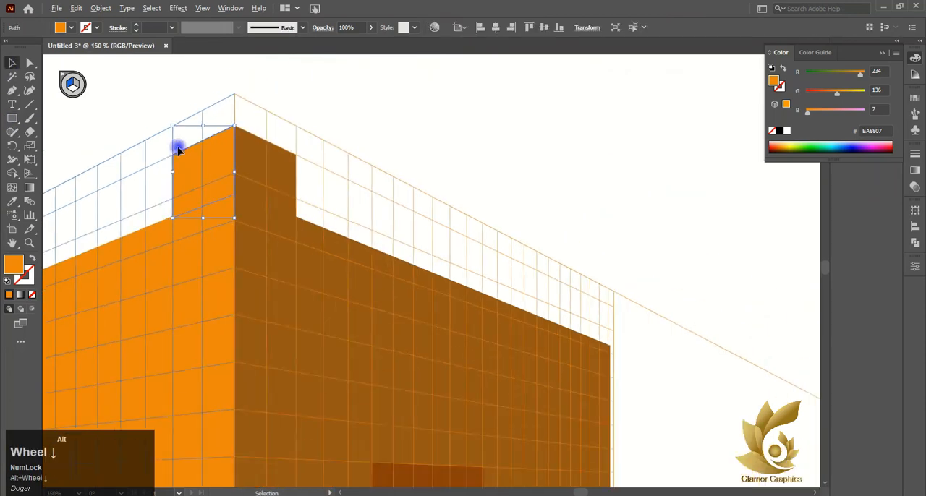
scroll(122, 178, "left", 5)
left_click(320, 138)
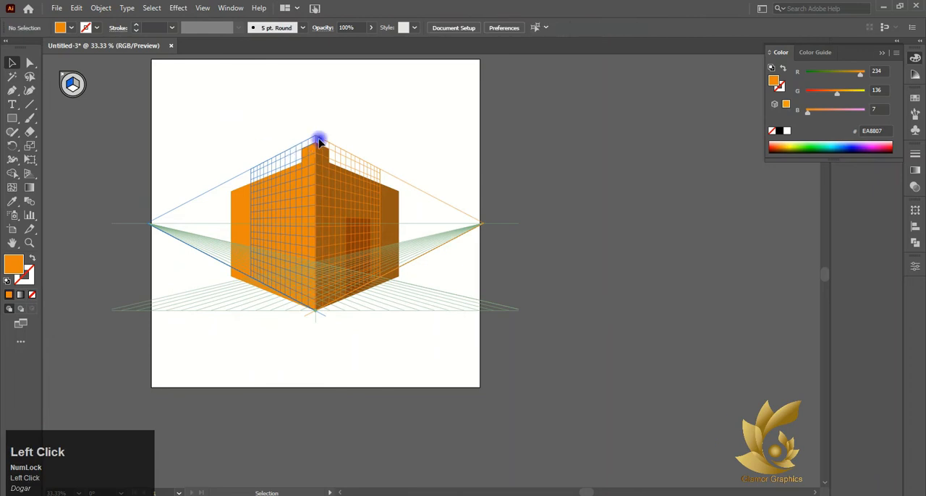
scroll(321, 139, "up", 4)
left_click(339, 222)
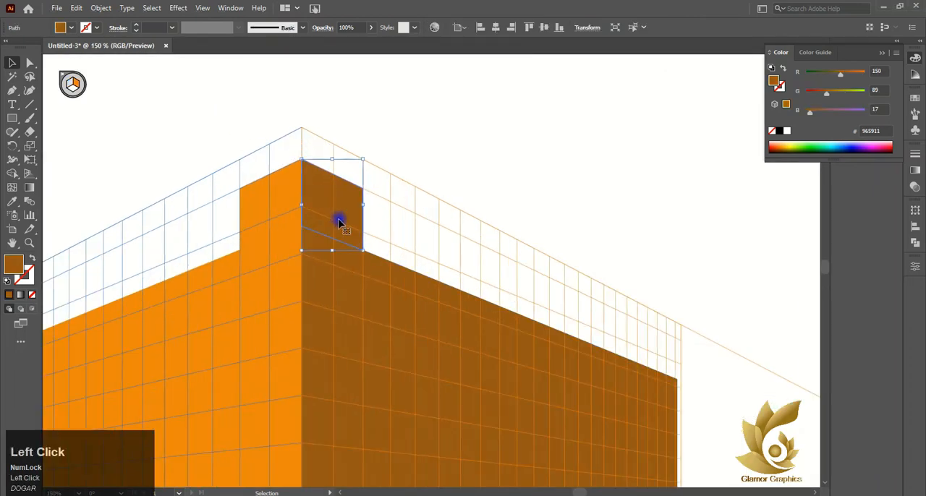
right_click(16, 177)
left_click(65, 188)
left_click_drag(339, 201, 420, 239)
Try repeating the brown block copy three times along the right wall, and undo the repeats.
key("ctrl+d")
key("ctrl+d")
key("ctrl+d")
key("ctrl+d")
key("ctrl+d")
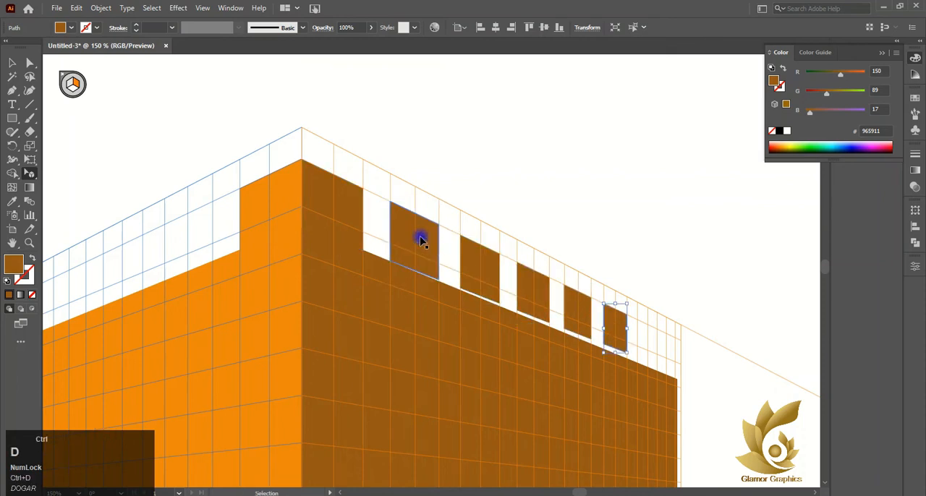
scroll(487, 313, "down", 4)
key("ctrl+z")
key("ctrl+z")
key("ctrl+z")
key("ctrl+z")
key("ctrl+z")
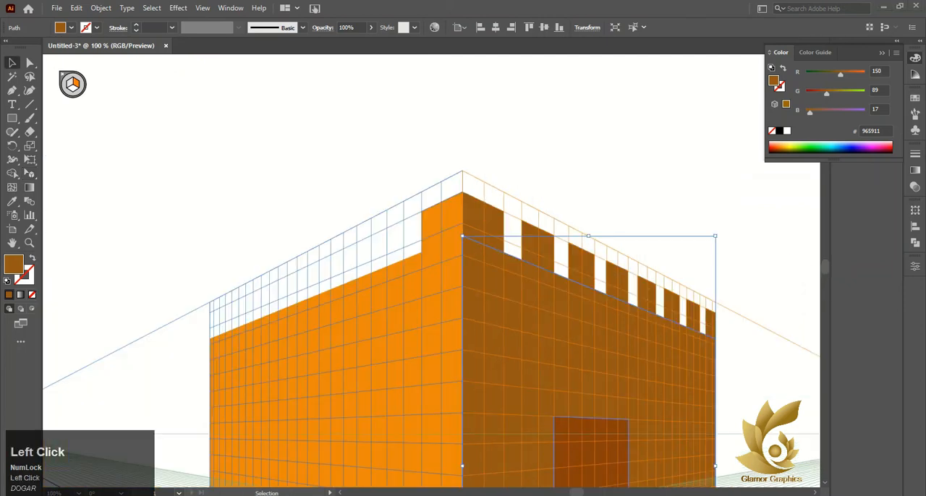
Copy the orange corner block in perspective along the left wall, leaving a gap one grid cell wide.
left_click(437, 241)
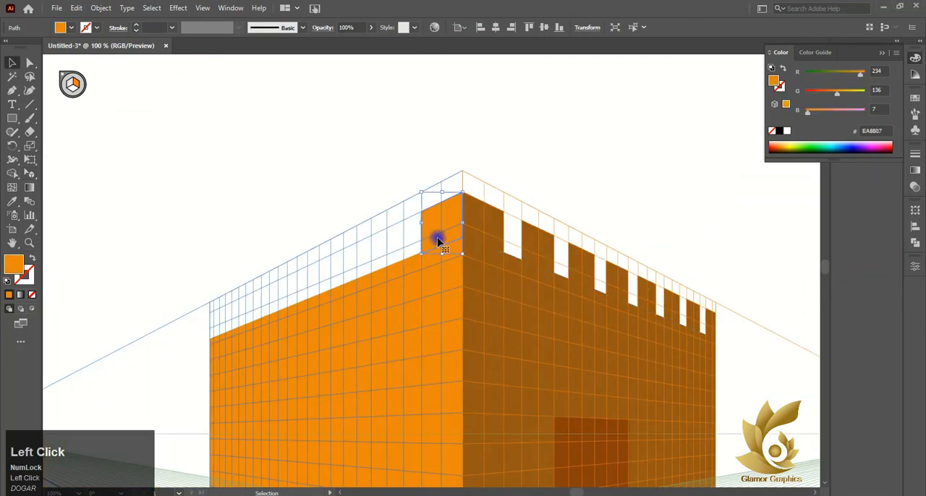
scroll(427, 210, "left", 2)
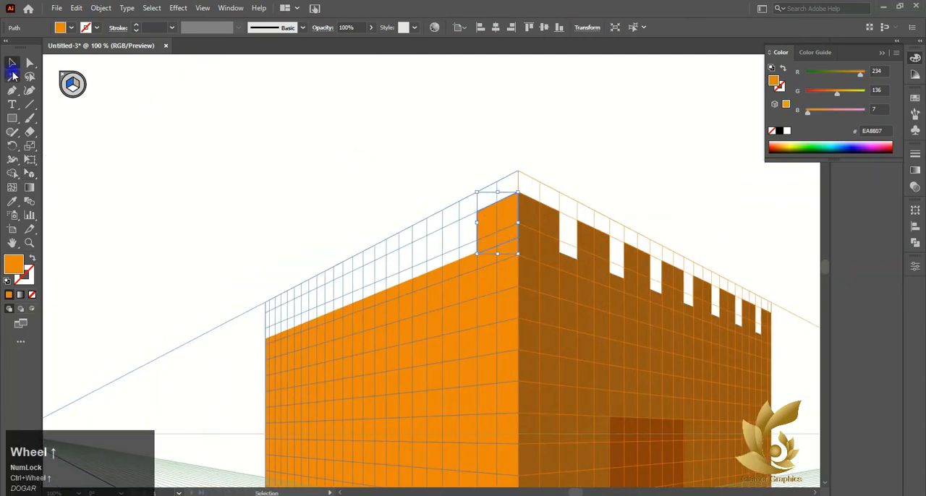
left_click(29, 171)
left_click(501, 224)
scroll(490, 221, "up", 3)
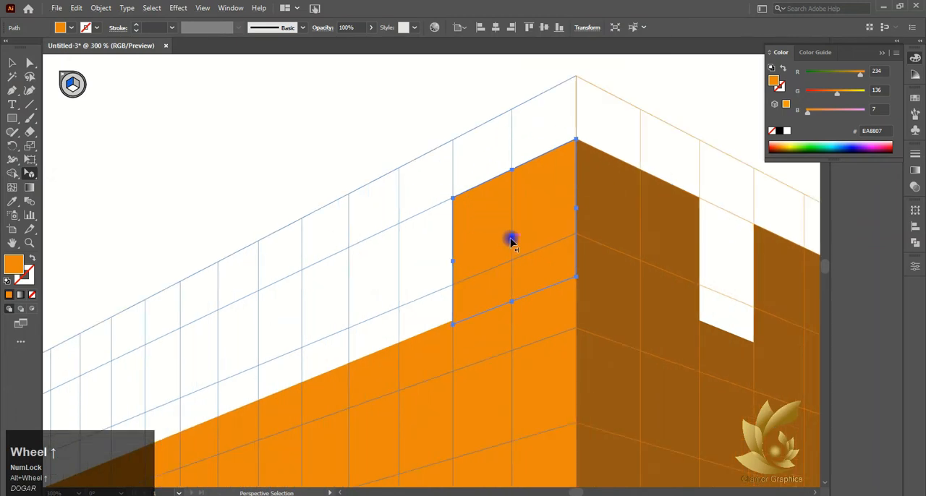
left_click_drag(511, 239, 349, 312)
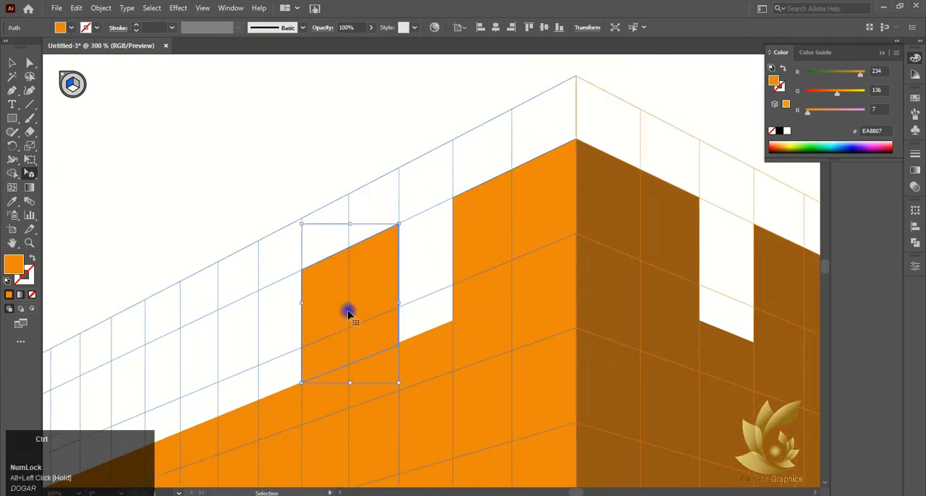
Try repeating the orange block copy three times along the left wall, and undo the repeats.
key("ctrl+d")
key("ctrl+d")
key("ctrl+d")
scroll(348, 313, "down", 3)
scroll(348, 312, "down", 2)
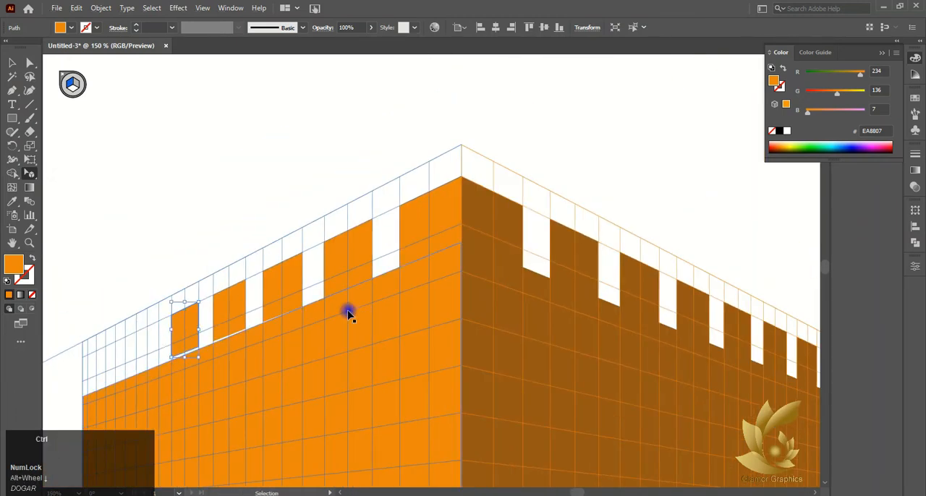
key("ctrl+z")
Continue the orange blocks to the left wall's outer edge and close the gaps between the blocks and the wall.
scroll(280, 298, "up", 3)
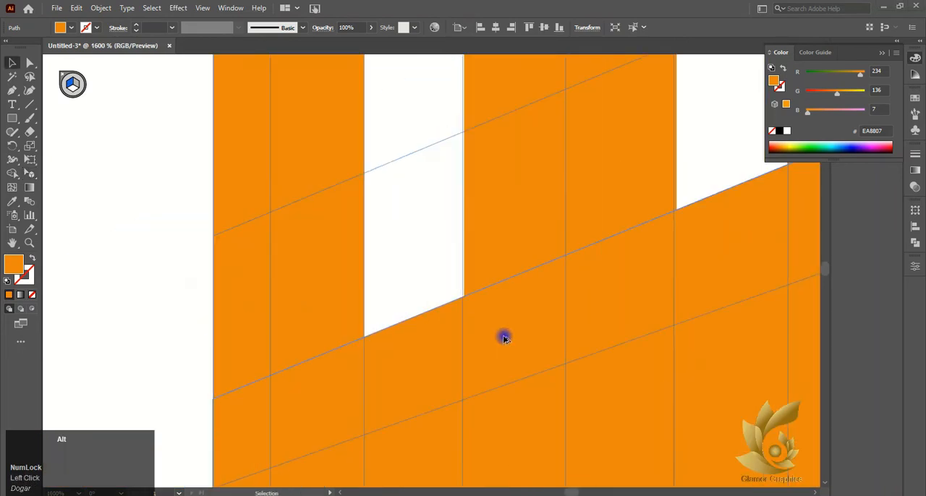
left_click(30, 64)
scroll(224, 167, "down", 4)
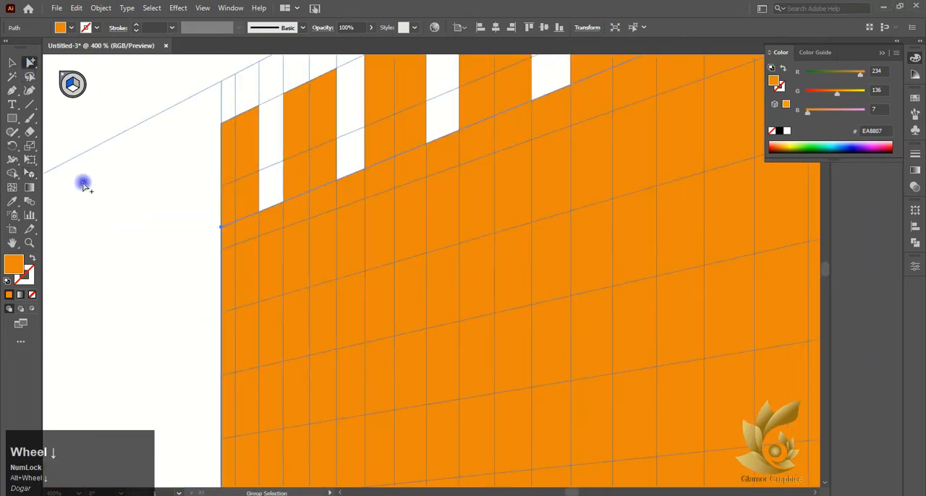
left_click(28, 173)
scroll(495, 180, "down", 3)
scroll(481, 179, "right", 3)
scroll(480, 178, "down", 3)
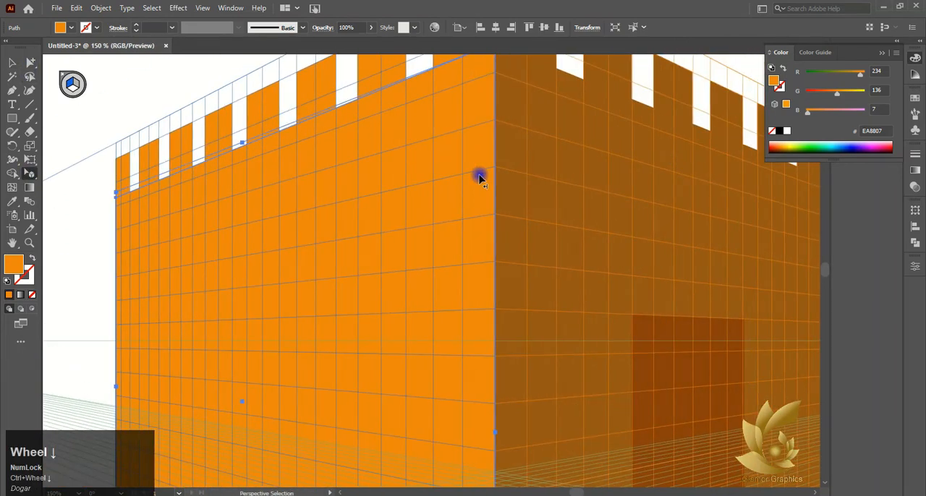
Hide the perspective grid and fit the door's lower corners to the right wall's lower edge.
left_click(12, 63)
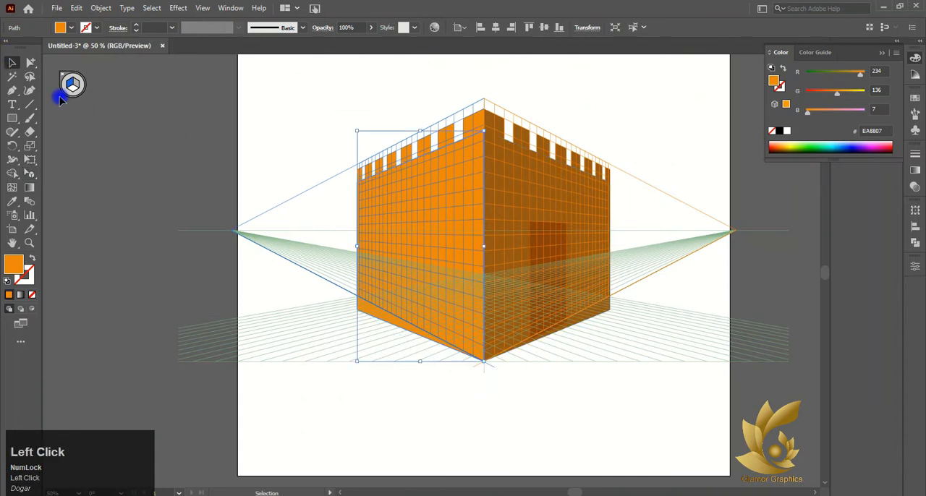
right_click(29, 63)
left_click(29, 174)
right_click(33, 177)
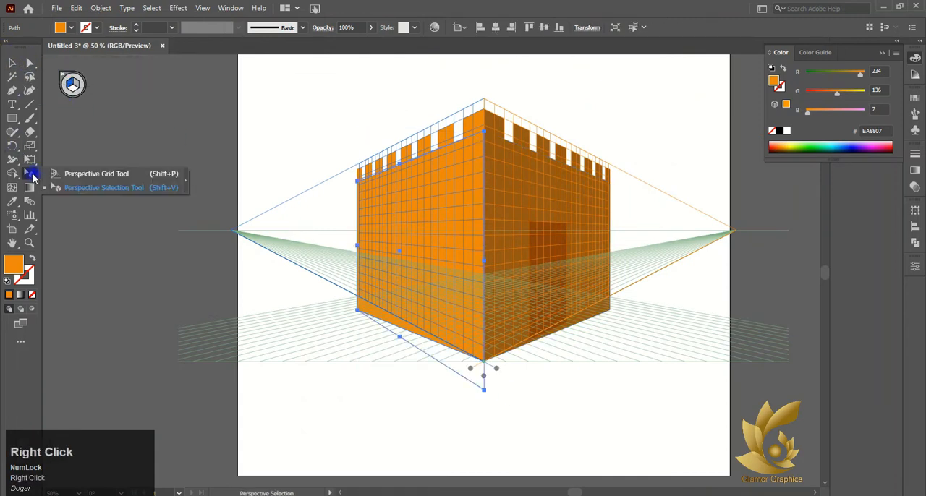
left_click(64, 175)
left_click(64, 75)
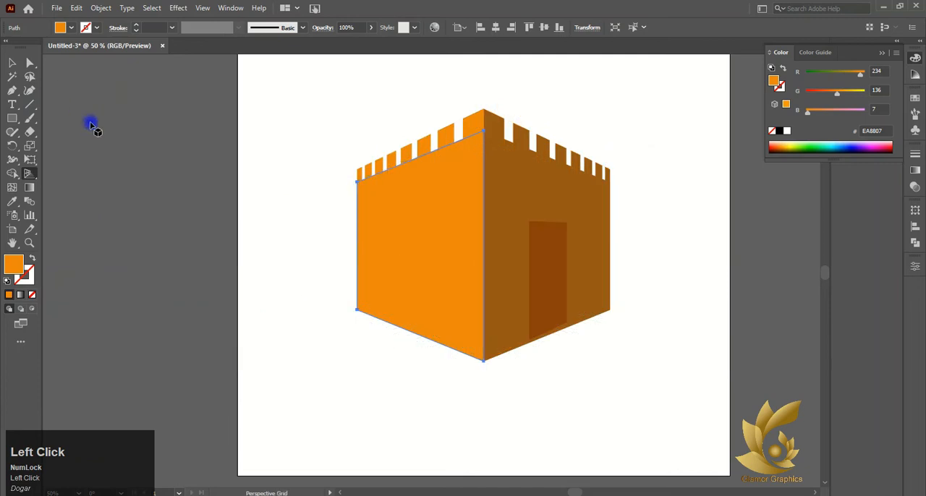
left_click(11, 66)
left_click(268, 213)
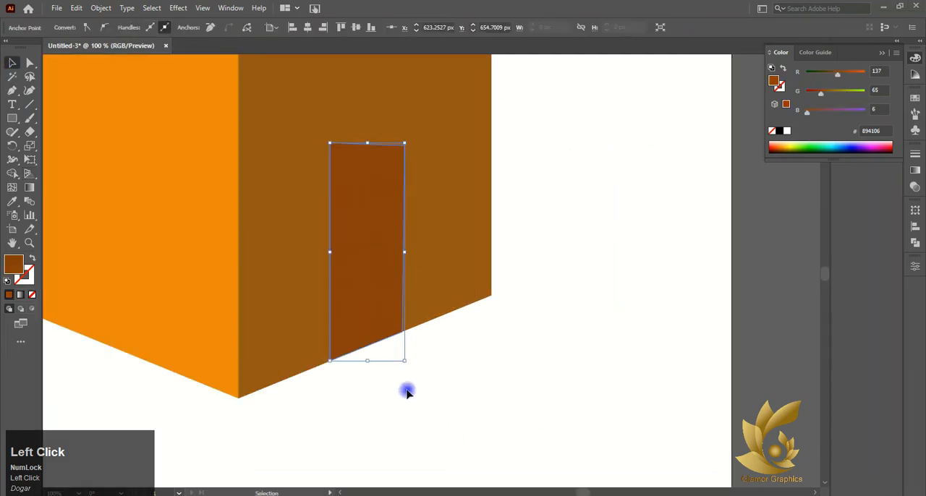
Show the perspective grid again over the building.
left_click(29, 147)
key("shift+p")
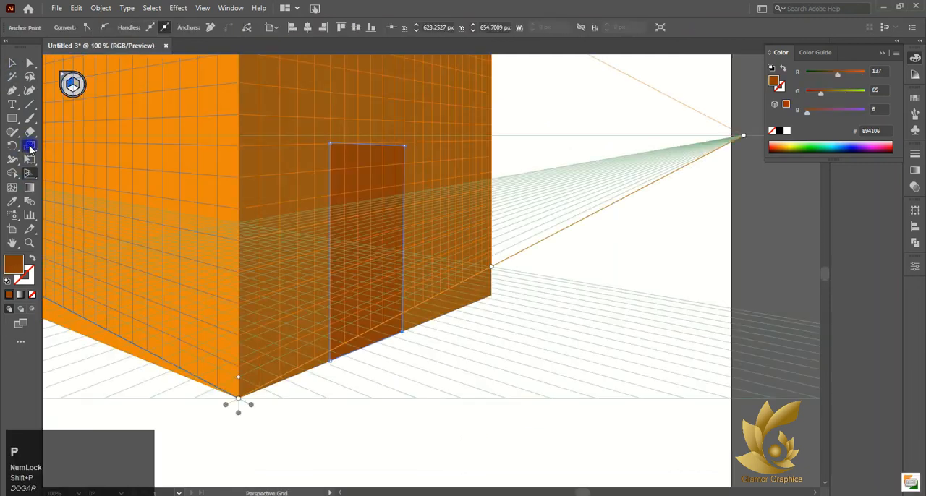
scroll(83, 170, "down", 3)
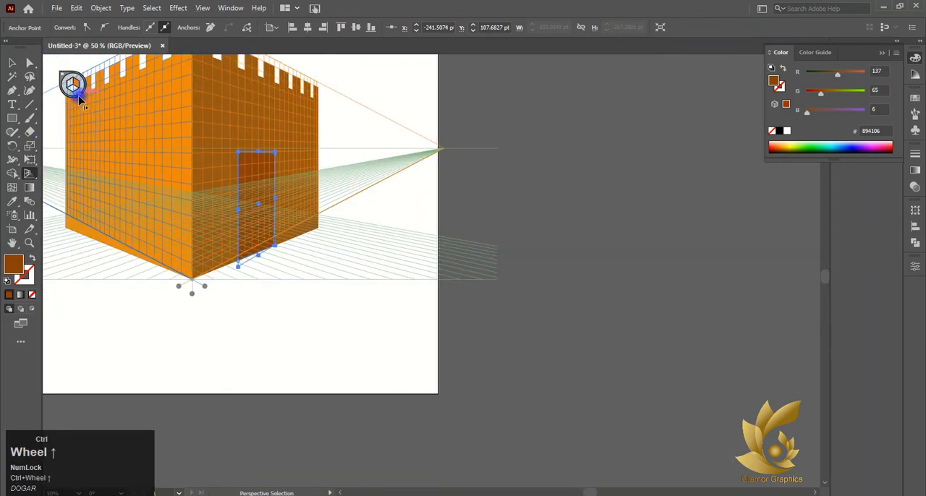
Copy the right wall's brown corner block onto the left wall's first battlement gap.
scroll(263, 91, "up", 2)
scroll(288, 158, "up", 4)
left_click(267, 232)
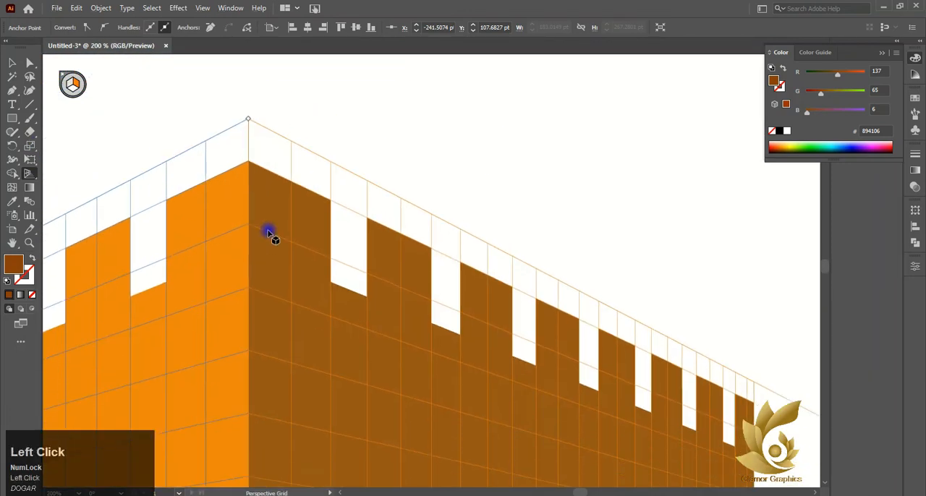
left_click(72, 85)
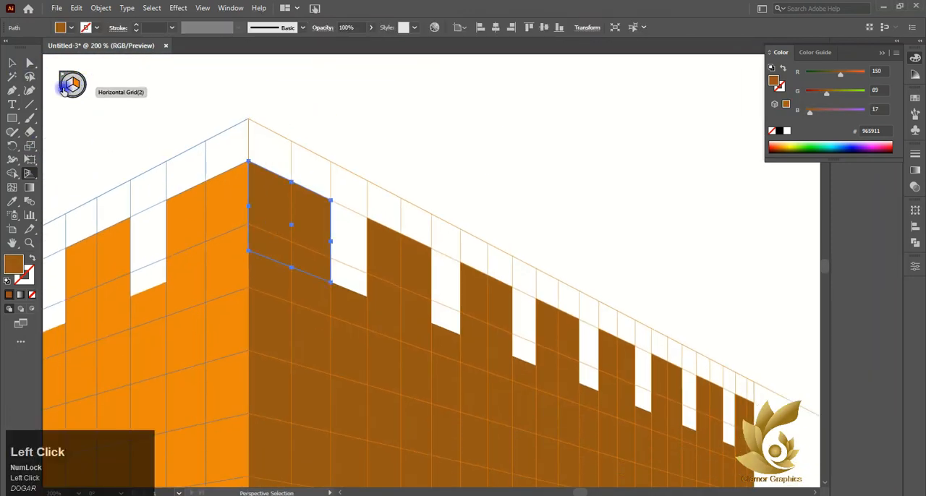
left_click(27, 65)
left_click(18, 65)
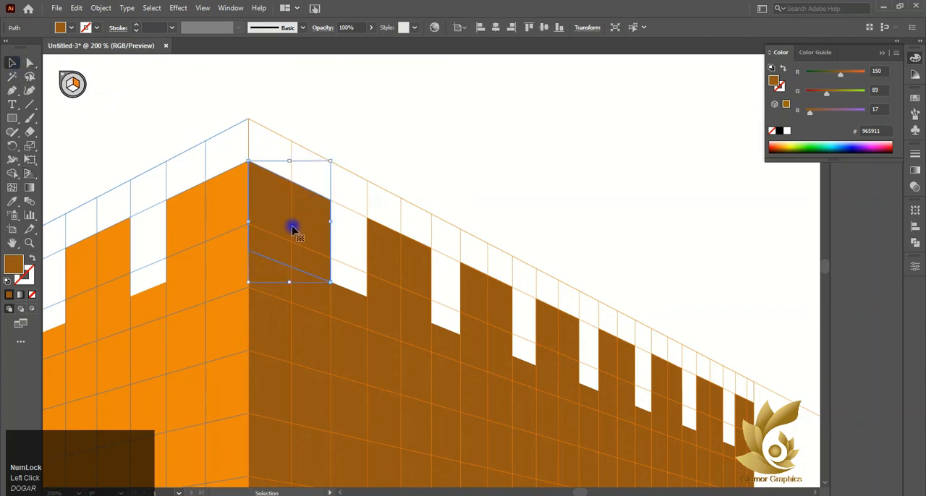
left_click_drag(293, 230, 176, 276)
Send the copied brown block behind the orange shapes and align its upper corner with the adjoining orange block.
right_click(166, 276)
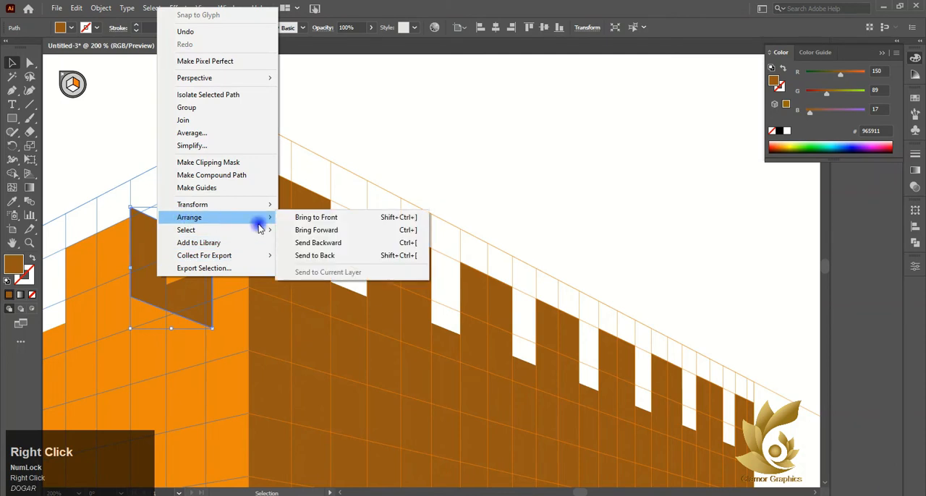
left_click(318, 226)
mouse_move(169, 216)
left_mouse_down()
mouse_move(175, 228)
mouse_move(174, 217)
left_mouse_up()
scroll(227, 384, "left", 5)
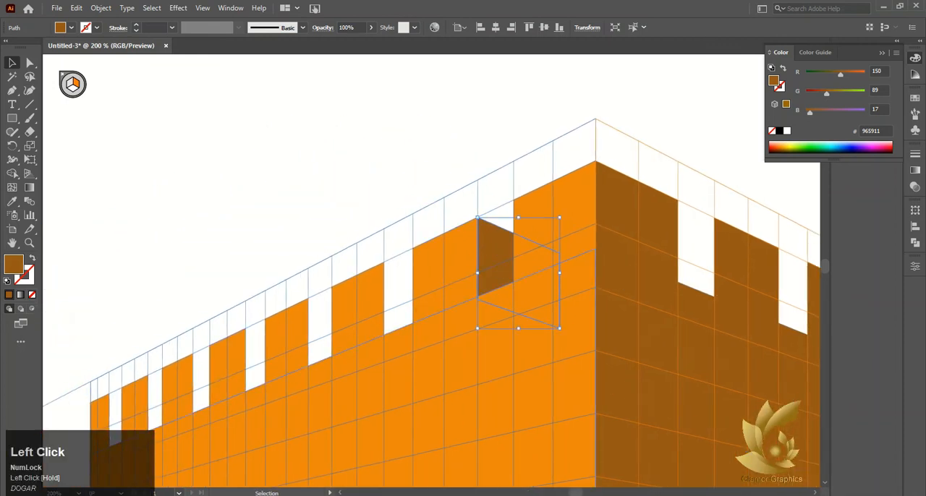
Copy the brown inner side into each remaining gap of the left wall's battlements.
left_click_drag(496, 257, 403, 302)
left_click(406, 292, "ctrl")
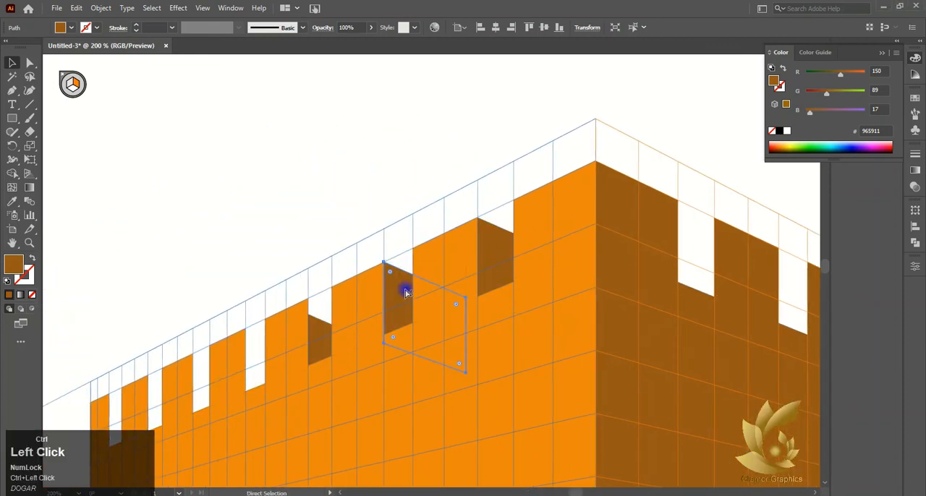
key("ctrl+d")
key("ctrl+z")
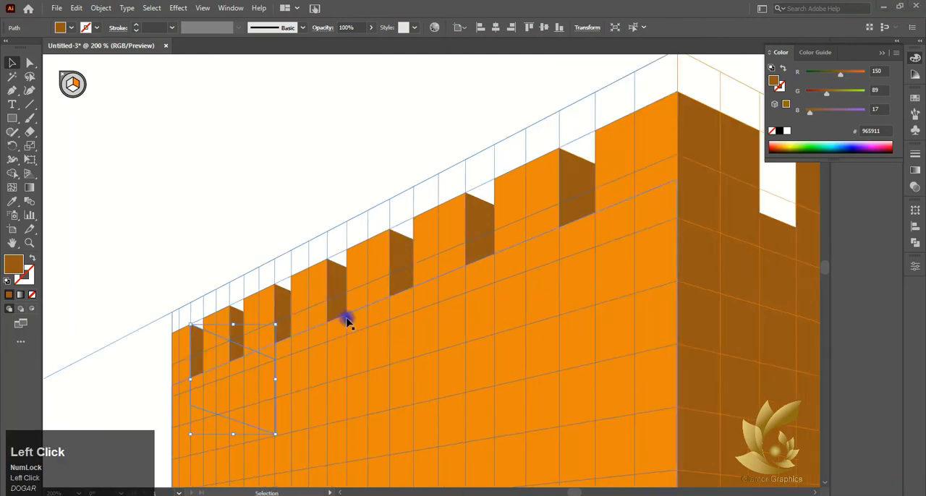
Copy the left wall's orange corner block onto the right wall's first battlement gap.
left_click(271, 162)
scroll(362, 264, "down", 2, "alt")
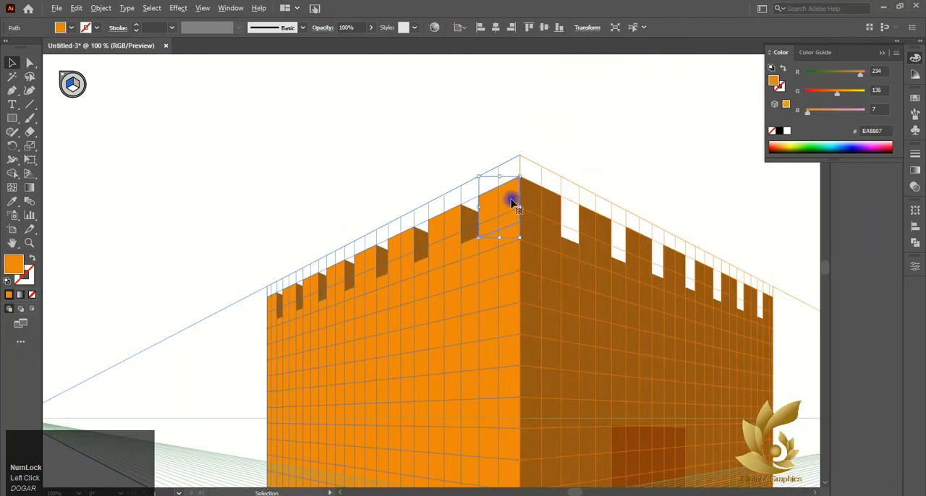
scroll(589, 205, "up", 2, "alt")
left_click(451, 234)
left_click_drag(451, 234, 533, 262)
Send the copied orange block behind the brown shapes and align its upper corner with the adjoining brown block.
right_click(533, 263)
left_click(585, 438)
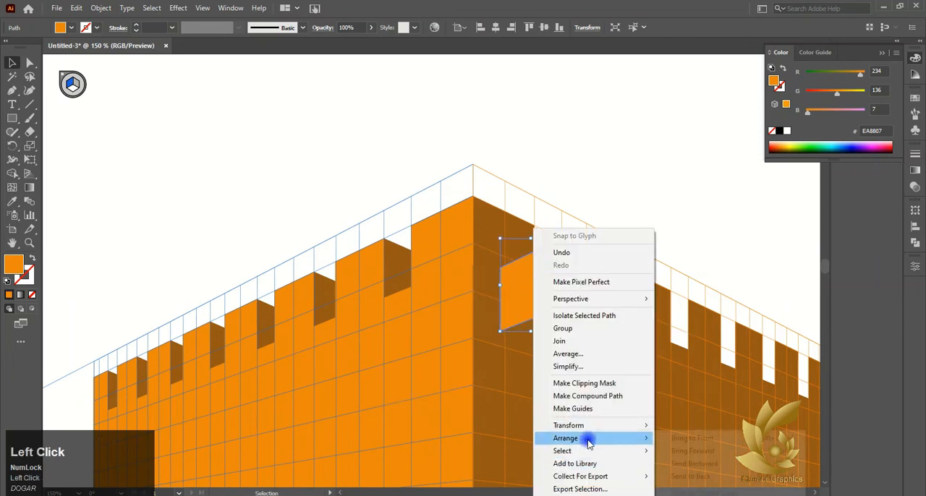
left_click(669, 442)
scroll(562, 235, "up", 4, "alt")
key("ctrl+d")
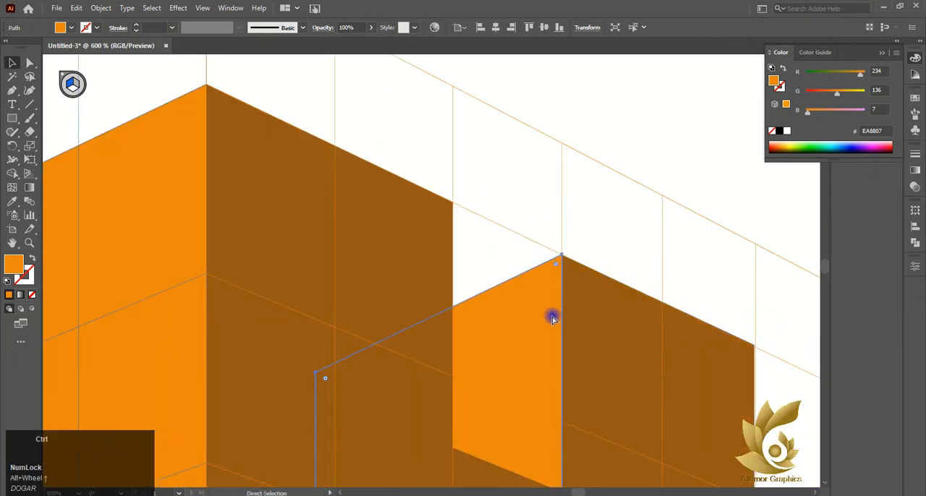
Copy the orange inner side into each remaining gap of the right wall's battlements.
scroll(586, 364, "down", 3, "alt")
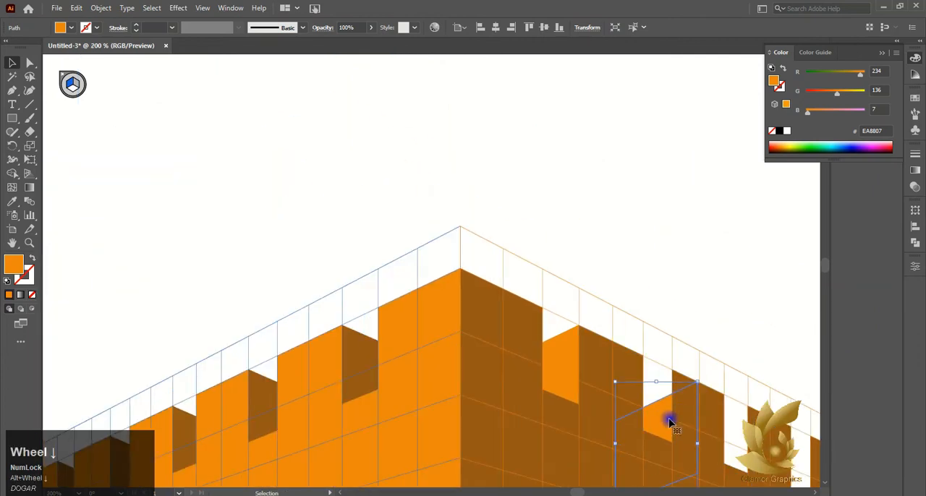
left_click_drag(670, 424, 648, 411)
key("ctrl+equal")
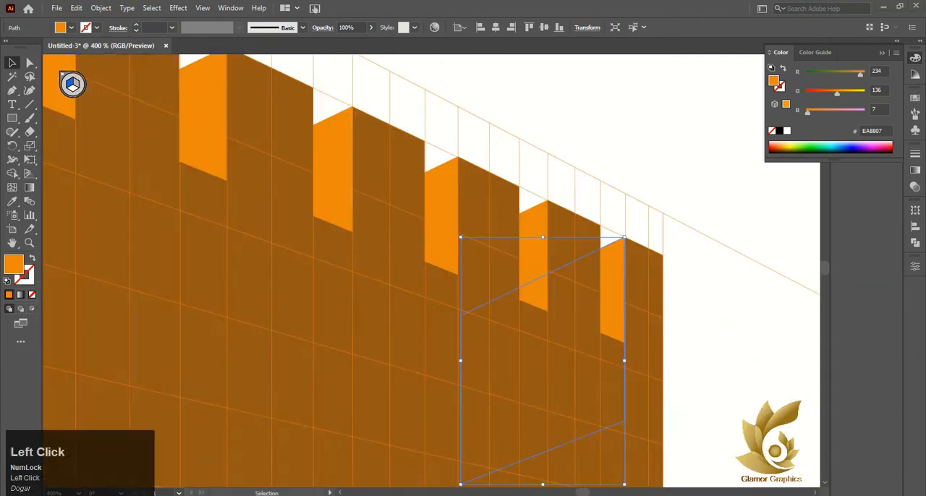
left_click(640, 189)
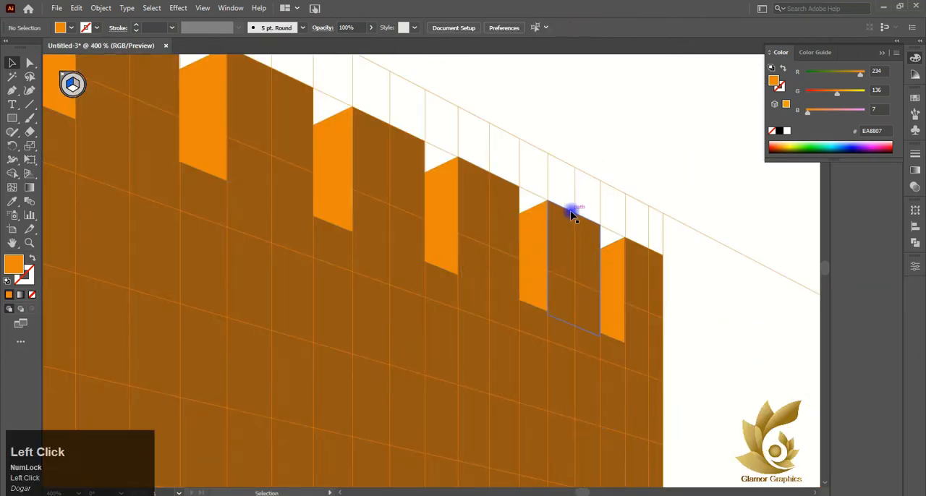
scroll(571, 217, "down", 5, "alt")
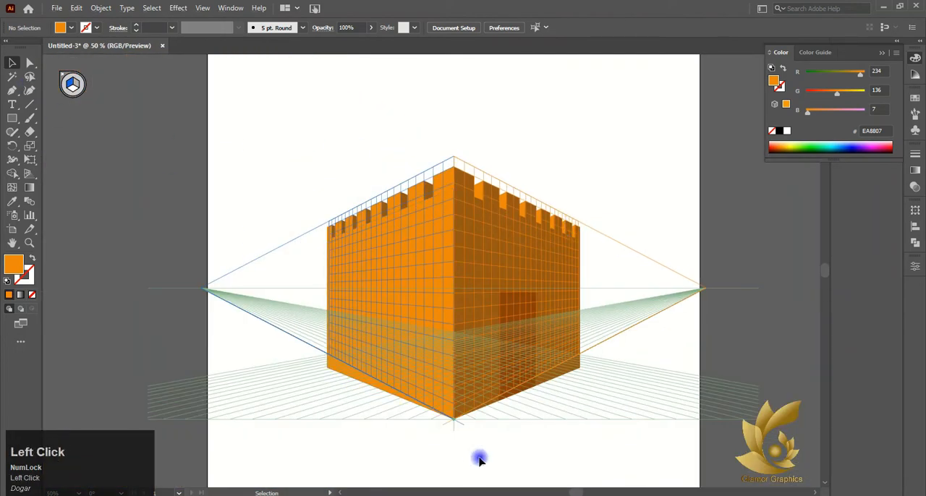
Activate the right grid plane and round the upper corners of the right wall's door into an arch.
left_click(72, 85)
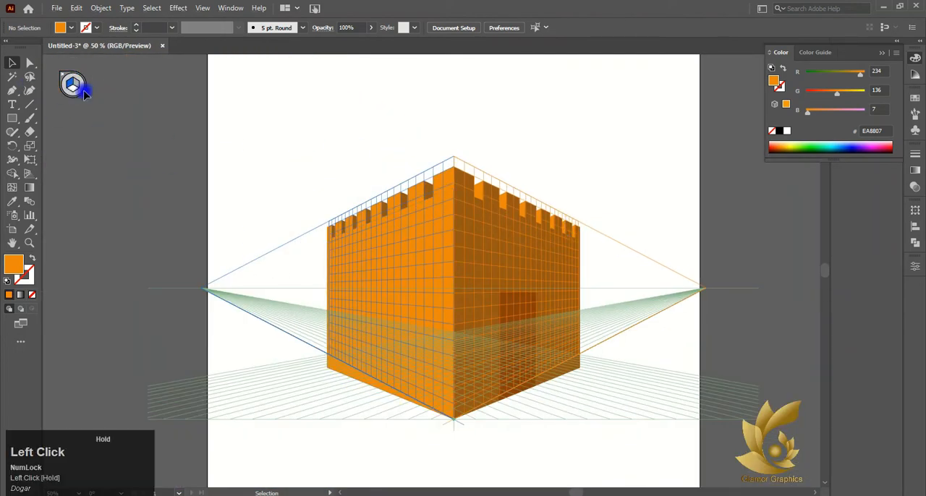
left_click(509, 301)
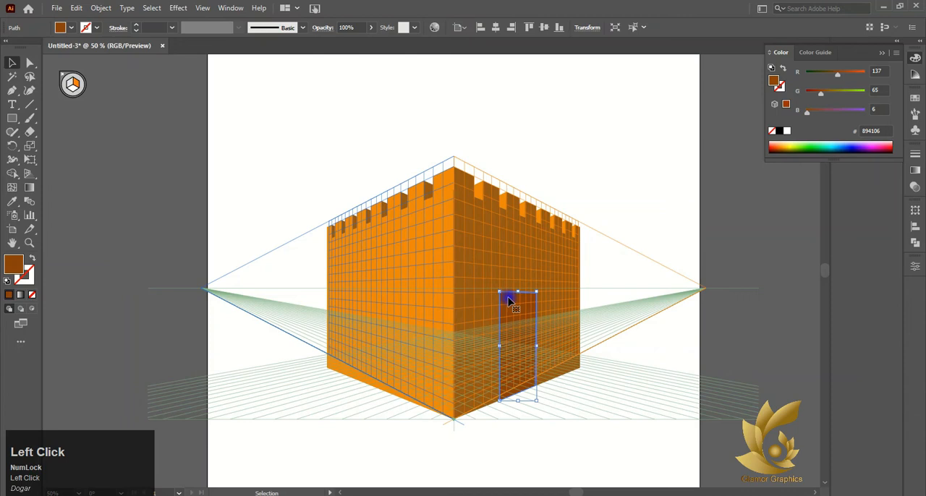
left_click(30, 63)
left_click_drag(503, 293, 515, 353)
left_click(12, 63)
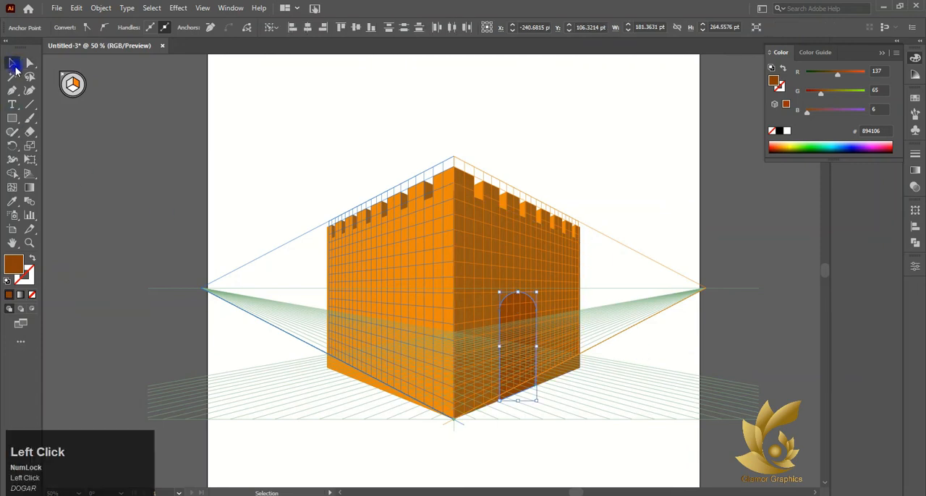
left_click(469, 479)
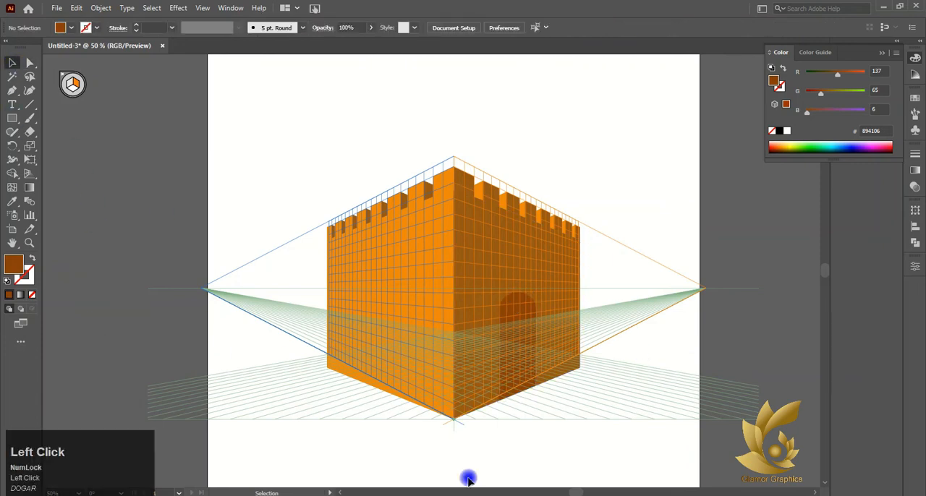
left_click(11, 118)
left_click_drag(87, 169, 149, 346)
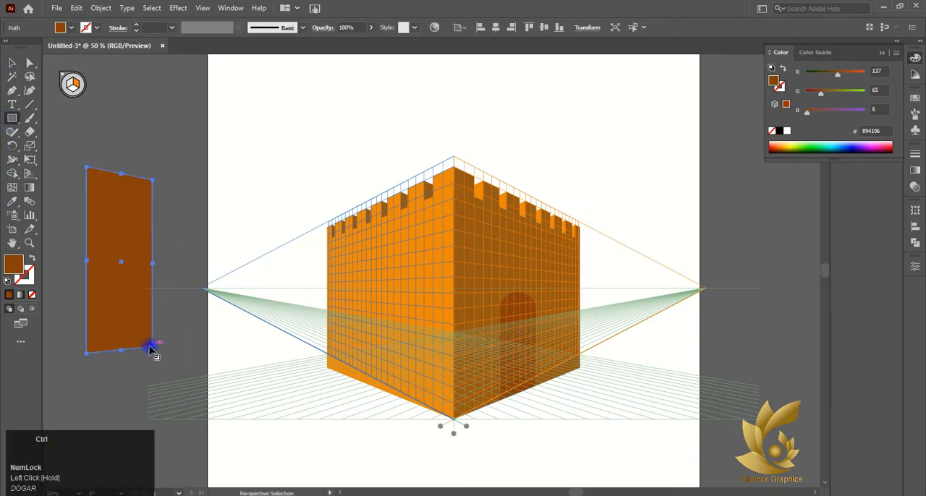
key("ctrl+z")
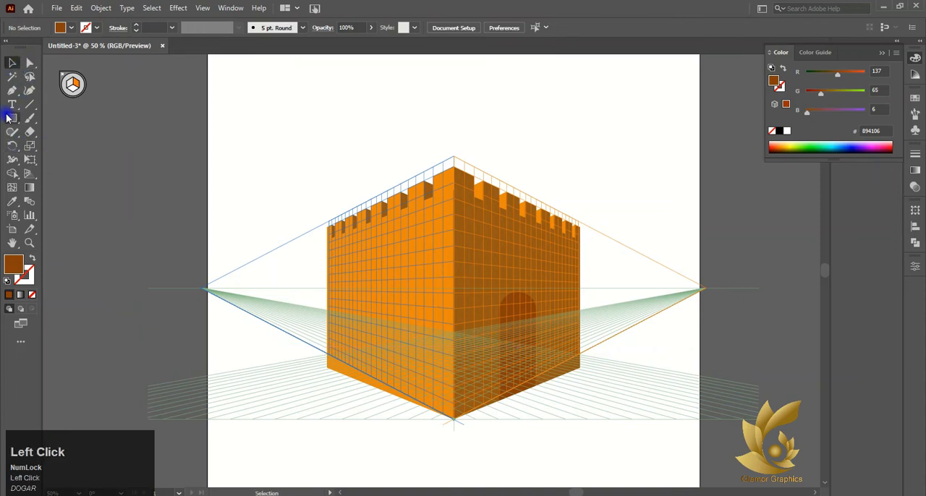
Draw a tall dark brown door rectangle on the left wall using the left grid plane.
left_click(11, 118)
left_click_drag(76, 141, 123, 229)
key("ctrl+z")
left_click(61, 90)
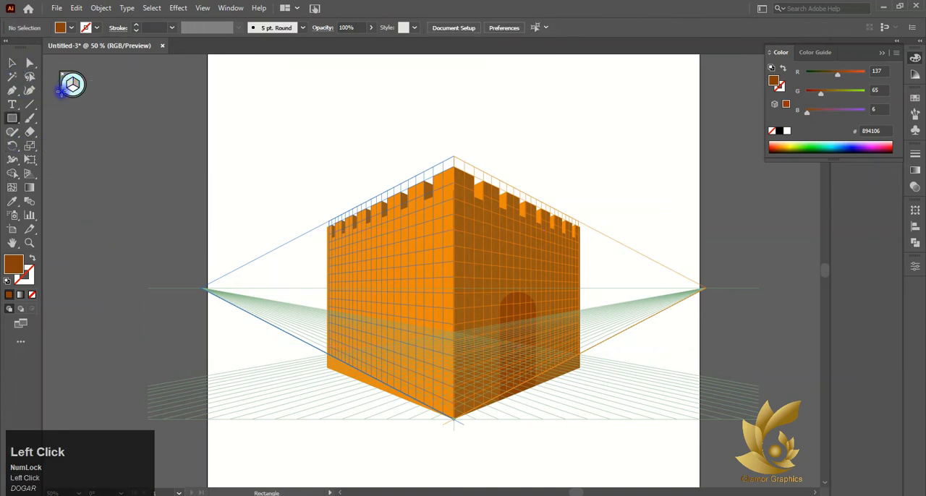
left_click_drag(364, 278, 401, 398)
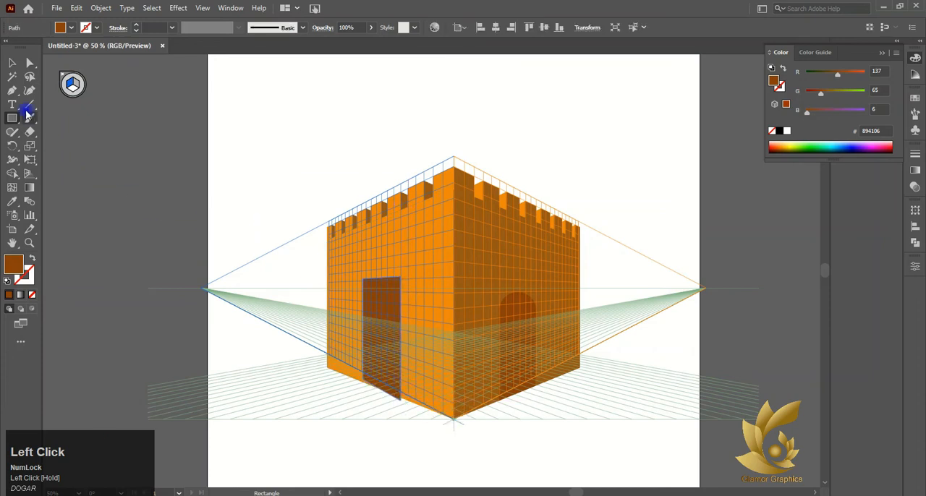
Round both upper corners of the left wall's door into an arch.
left_click(30, 63)
left_click(410, 290)
left_click(361, 280)
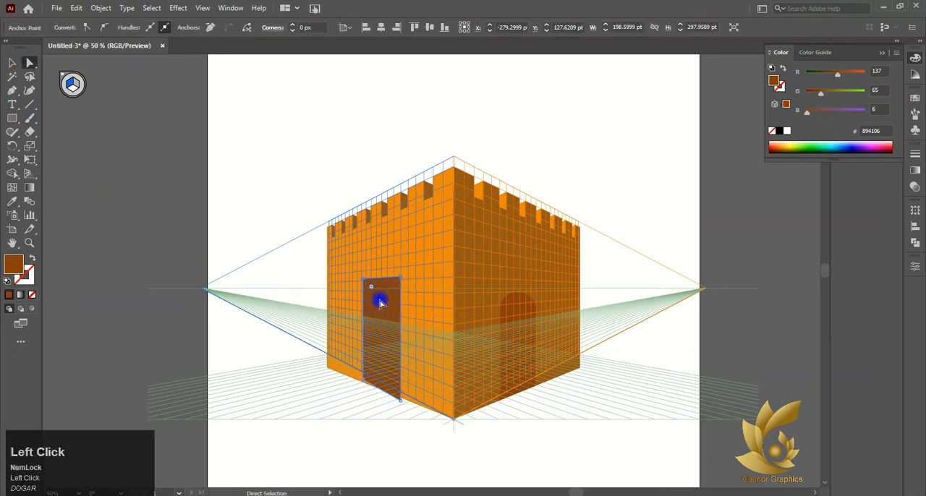
left_click(399, 277, "shift")
left_click_drag(383, 289, 376, 350)
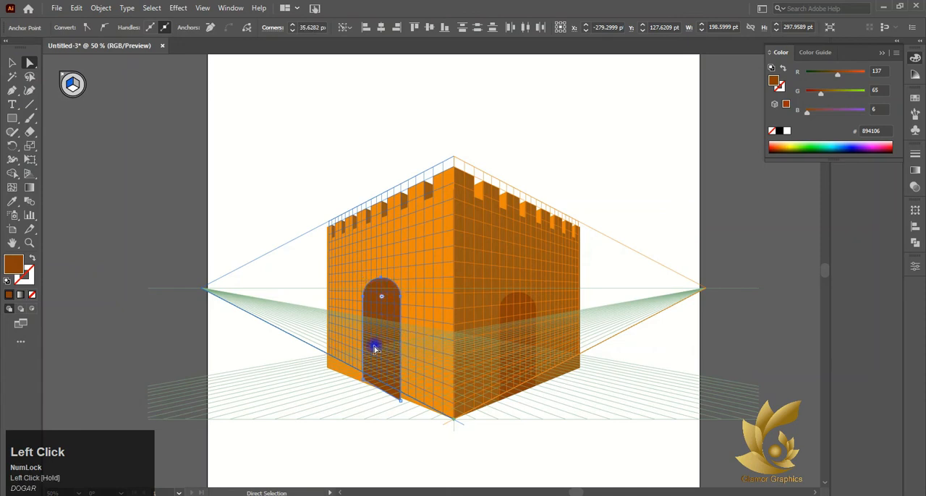
left_click(5, 63)
Fit the left door's lower edge to the bottom edge of the left wall.
scroll(312, 238, "down", 4)
left_click(327, 256)
scroll(329, 255, "up", 5)
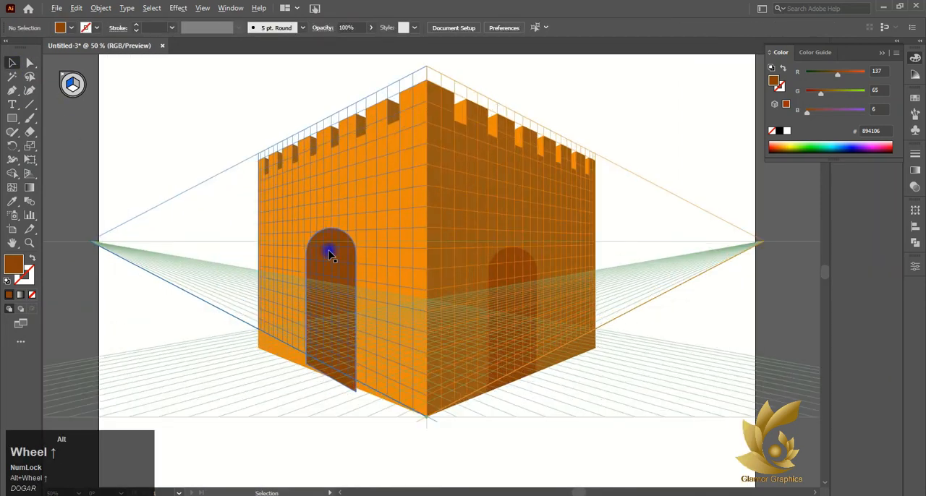
scroll(366, 331, "down", 3)
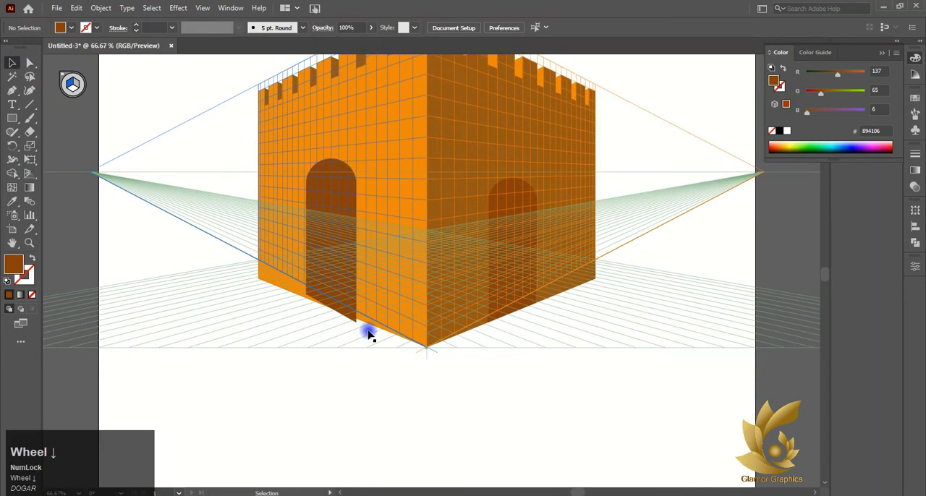
left_click(385, 398)
left_click(335, 302)
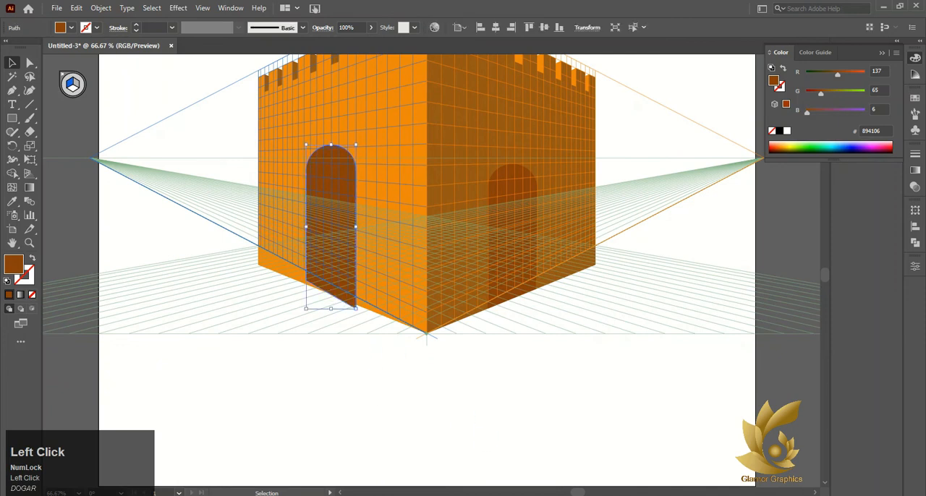
scroll(285, 204, "down", 1)
left_click(488, 169)
Hide the perspective grid and view the building without it.
left_click(70, 84)
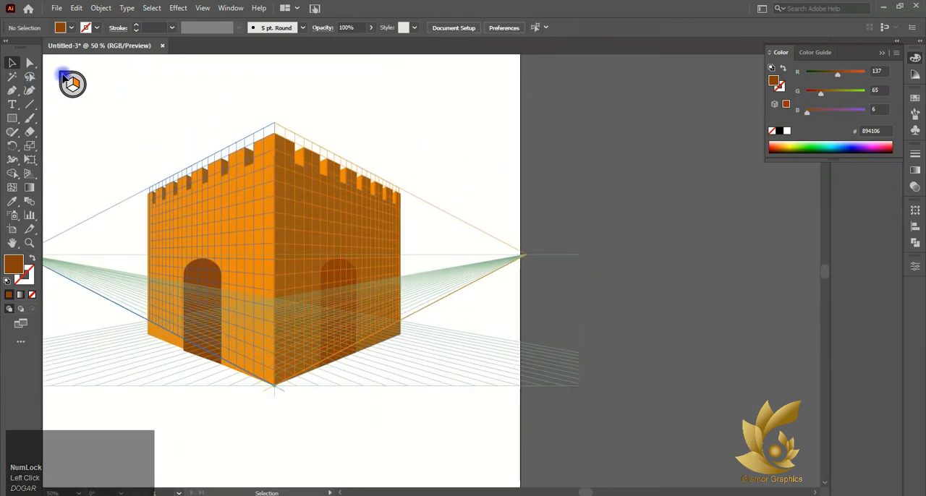
left_click(31, 173)
right_click(31, 173)
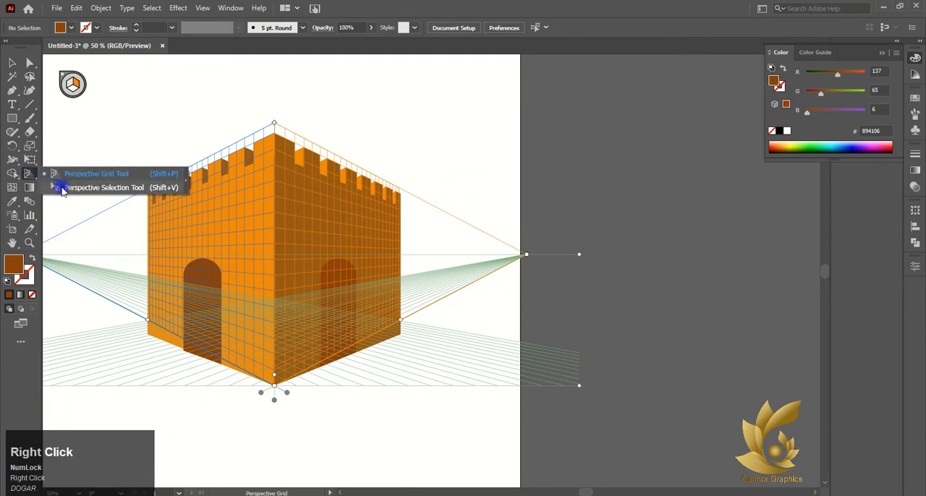
left_click(62, 189)
right_click(29, 174)
left_click(83, 173)
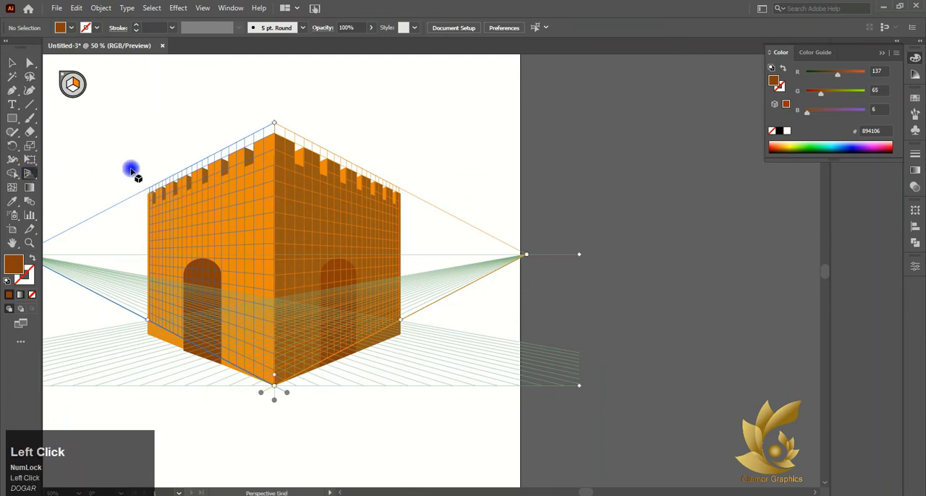
left_click(61, 76)
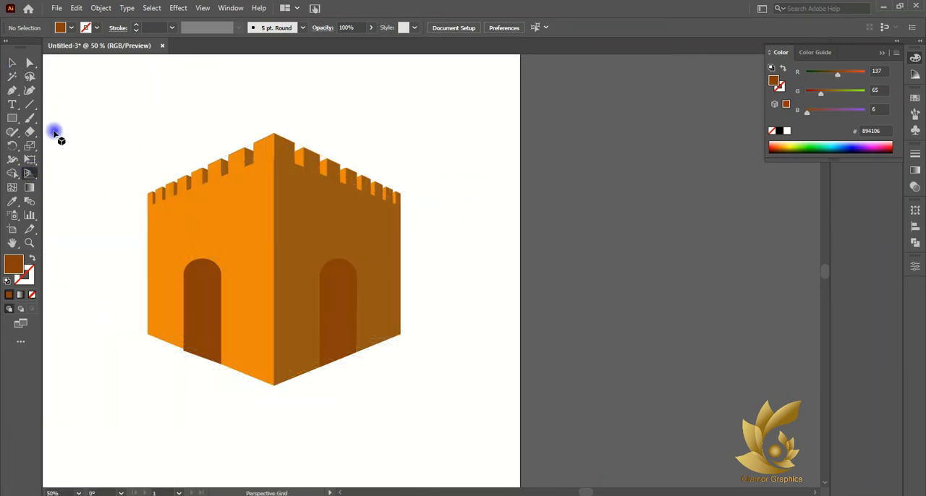
scroll(92, 171, "left", 3)
left_click(22, 63)
left_click(476, 484)
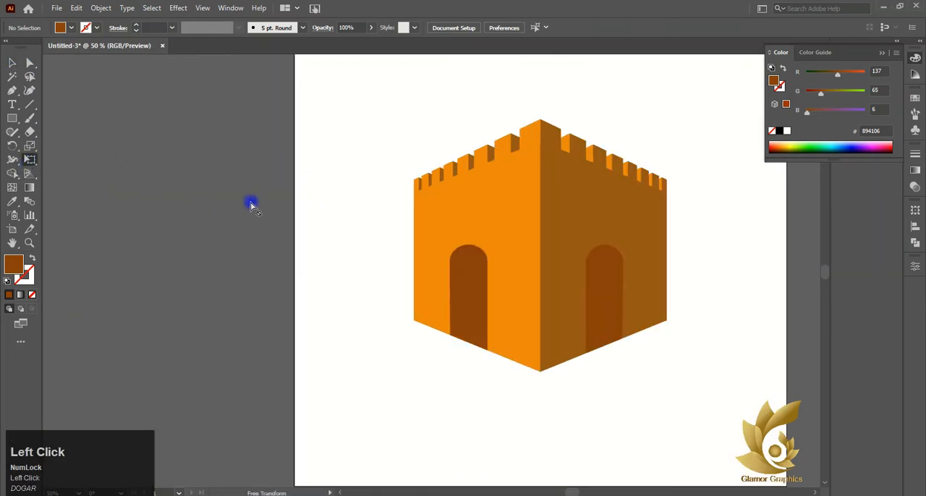
Show the perspective grid again and ready the Rectangle tool on its horizontal plane.
left_click(29, 174)
scroll(463, 195, "down", 1)
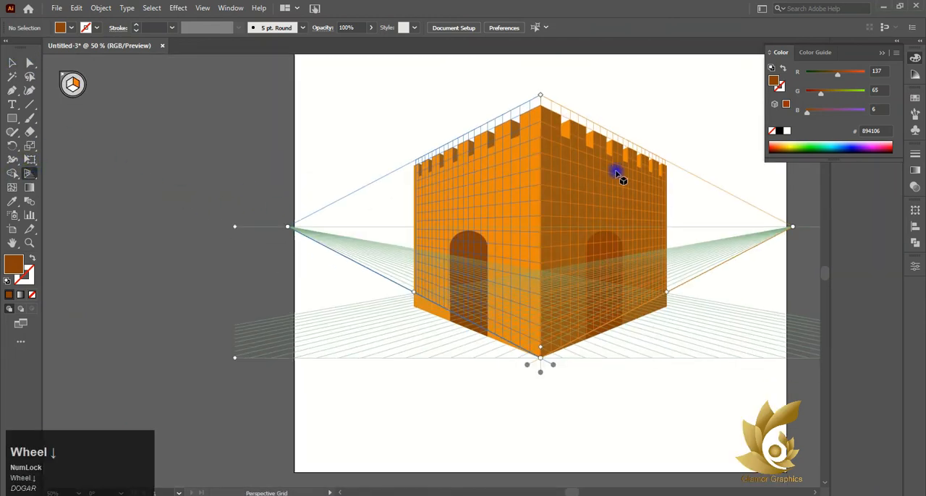
left_click(67, 91)
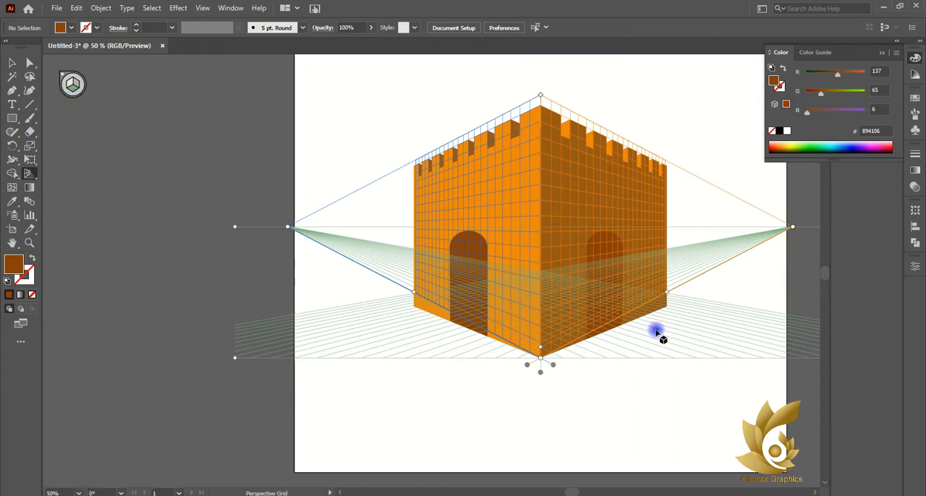
scroll(637, 311, "up", 3)
left_click(12, 118)
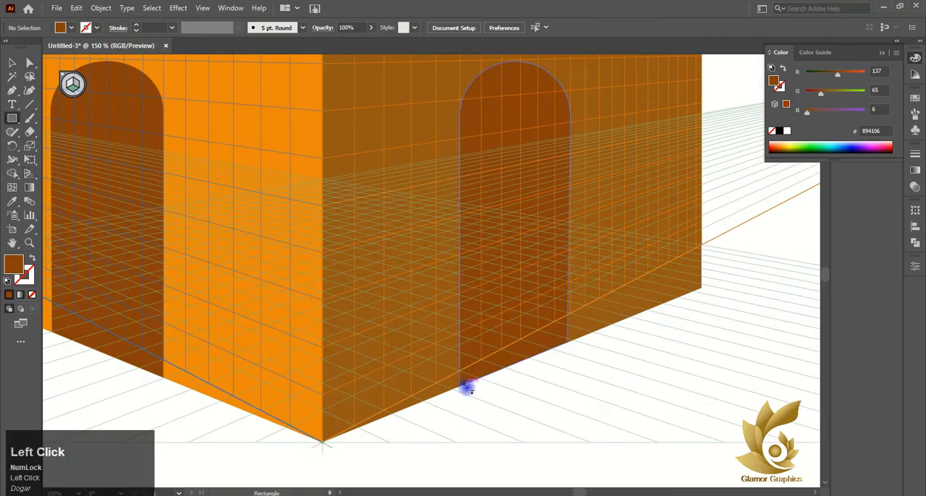
scroll(466, 389, "up", 3)
left_click_drag(416, 386, 444, 383)
key("ctrl+z")
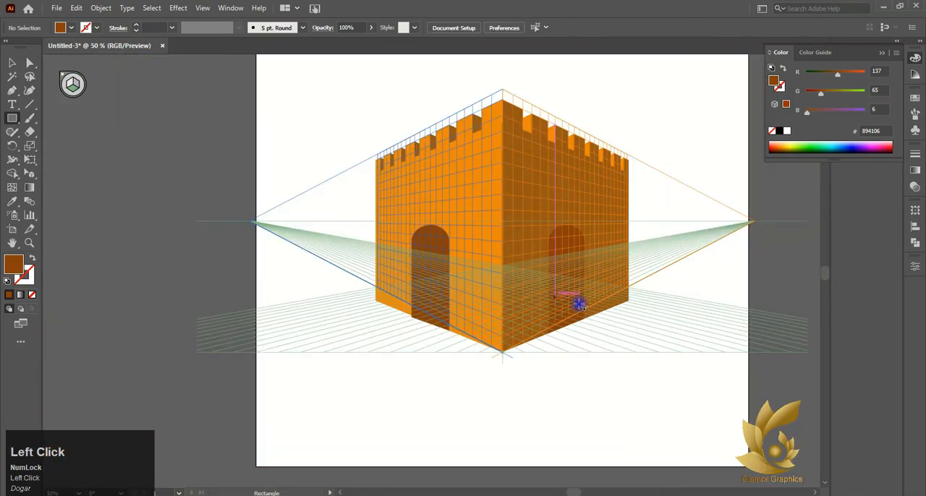
Draw a narrow rectangle on the ground plane in front of the right wall's door.
scroll(594, 341, "up", 2)
key("space")
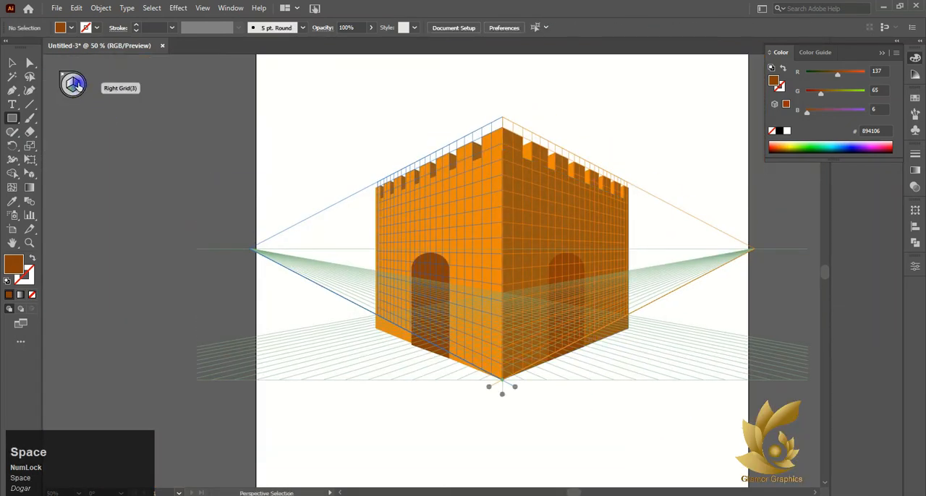
left_click(162, 147)
left_click_drag(569, 380, 602, 355)
scroll(600, 352, "up", 4)
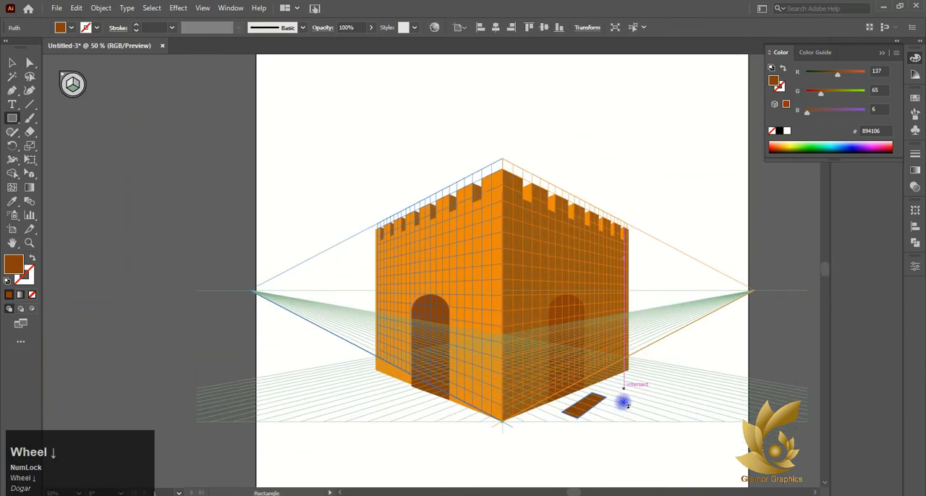
Fill the ground rectangle with a lighter tan tint from the brown row of the color guide.
scroll(598, 369, "up", 8)
double_click(774, 83)
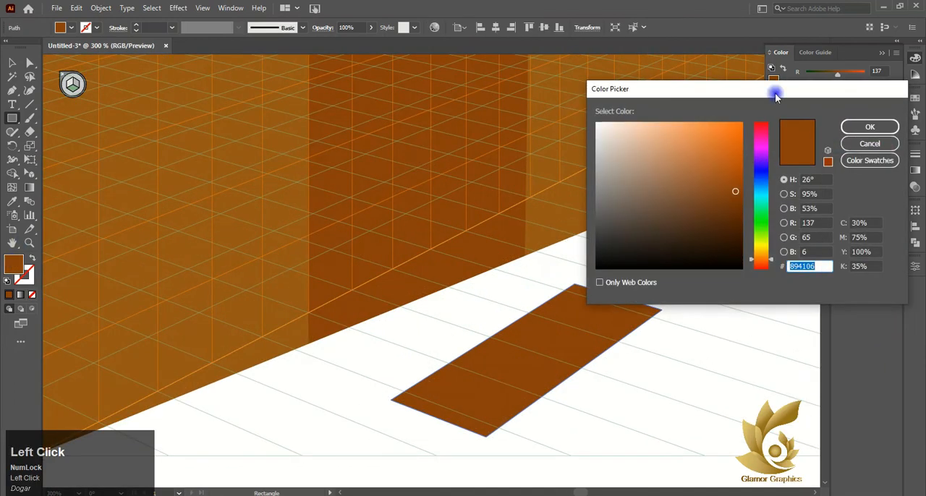
left_click(886, 142)
left_click(816, 52)
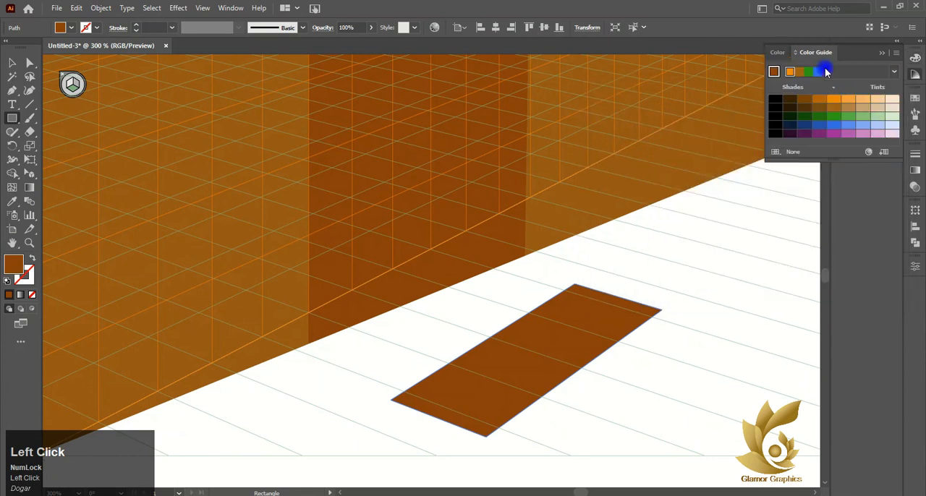
left_click(878, 108)
left_click(848, 108)
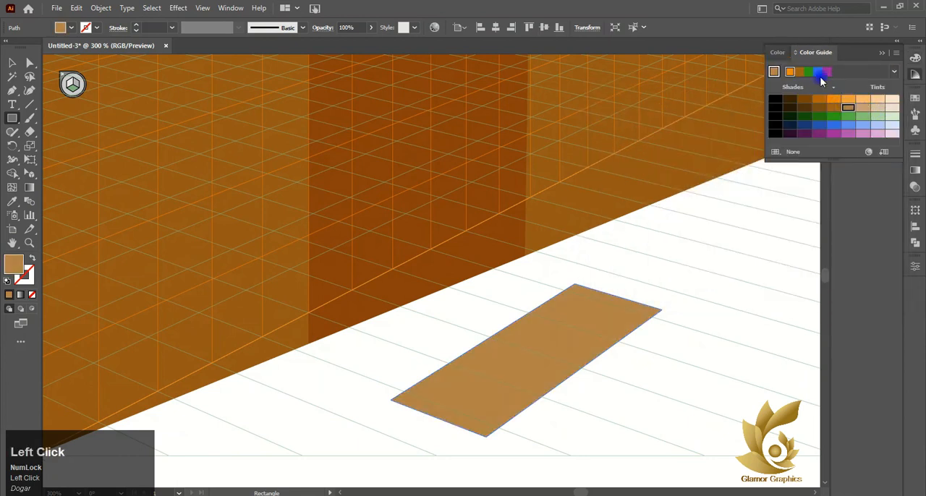
Move the tan ground rectangle up to the right wall's door and align its corners with the door's base to form a tread.
left_click(11, 66)
left_click_drag(531, 373, 475, 346)
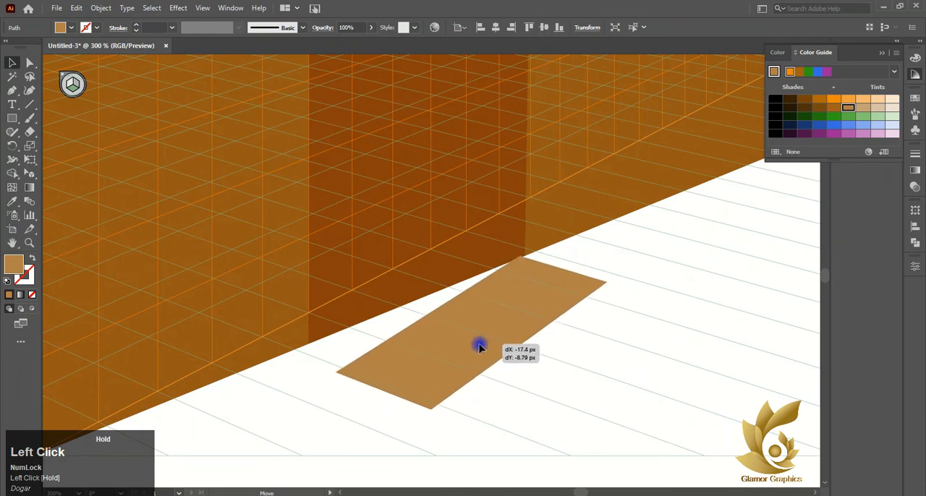
key("a")
left_click_drag(381, 371, 355, 344)
left_click(367, 381)
Draw a cream rectangle on the right wall's perspective plane below the tread's front edge to form the stair riser.
key("m")
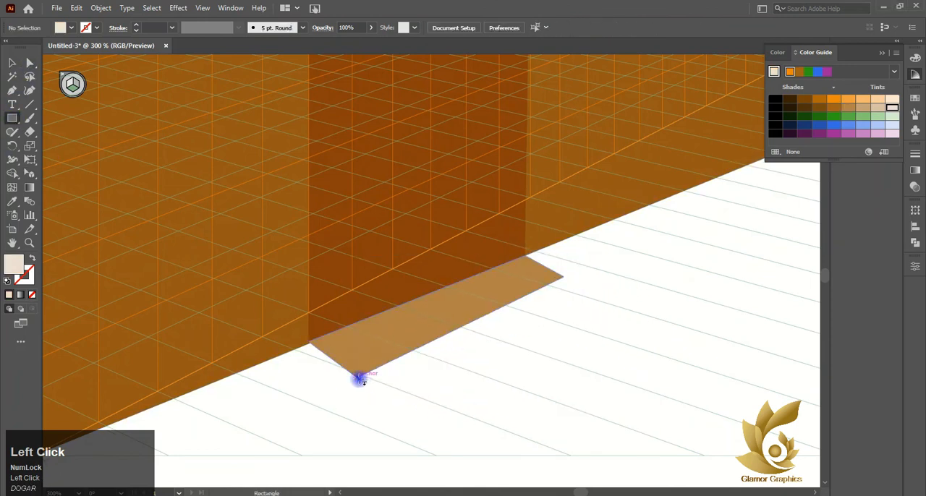
left_click_drag(360, 379, 587, 347)
key("ctrl+z")
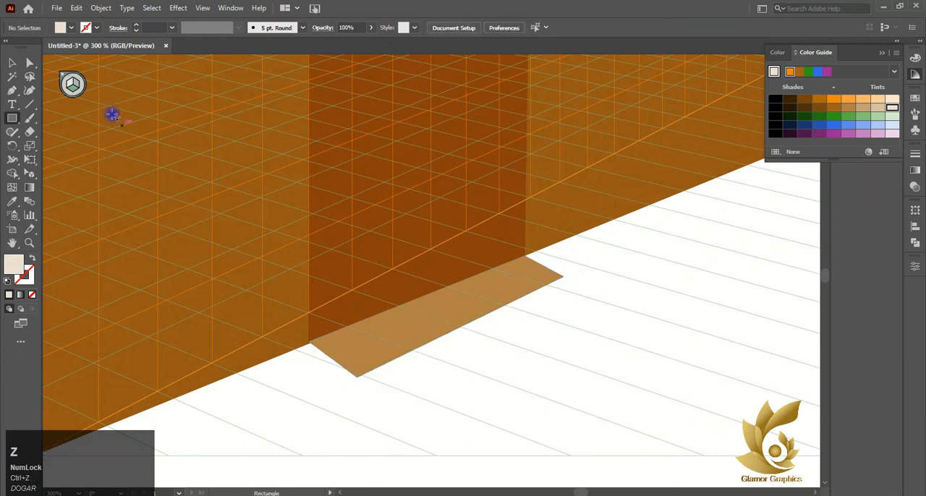
left_click(78, 84)
left_click_drag(358, 376, 545, 312)
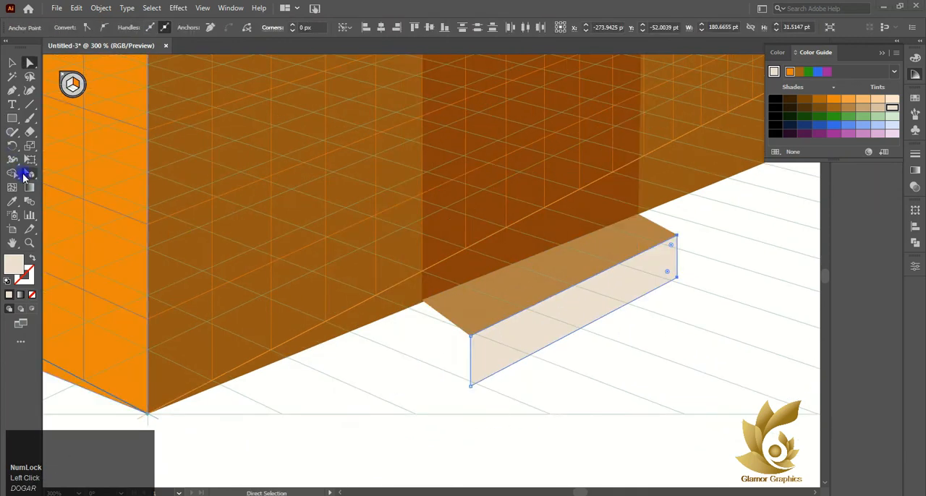
left_click(11, 63)
left_click(305, 403)
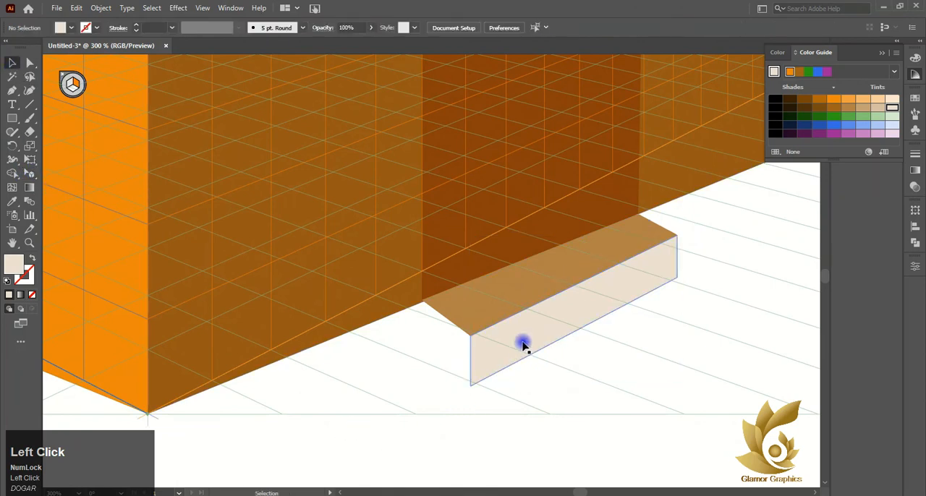
left_click(511, 308)
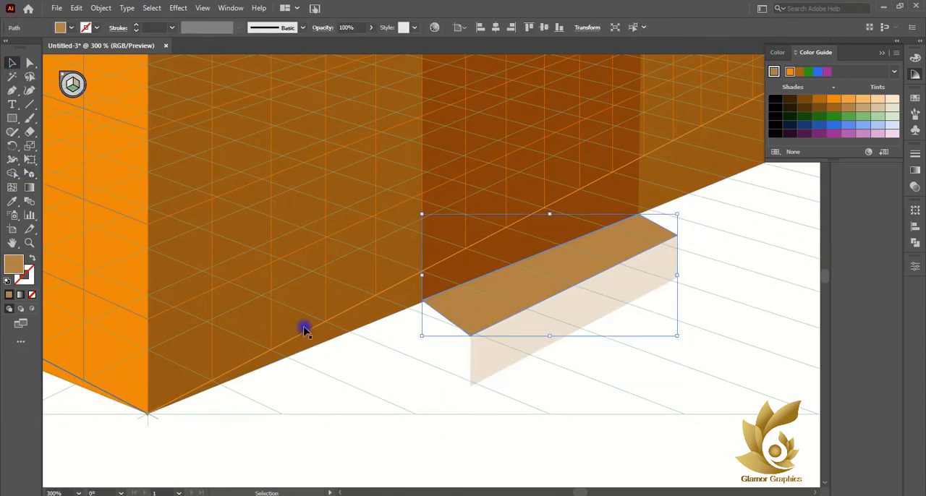
left_click(12, 121)
left_click_drag(472, 388, 494, 427)
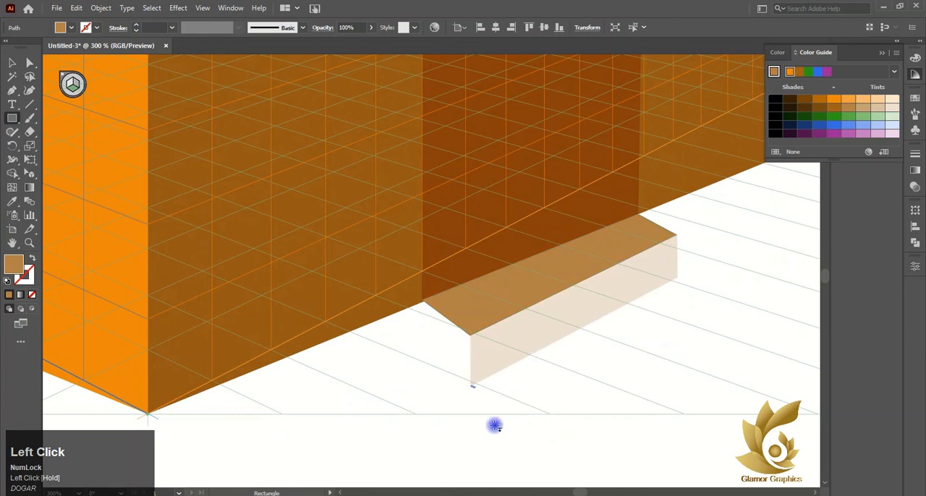
key("ctrl+z")
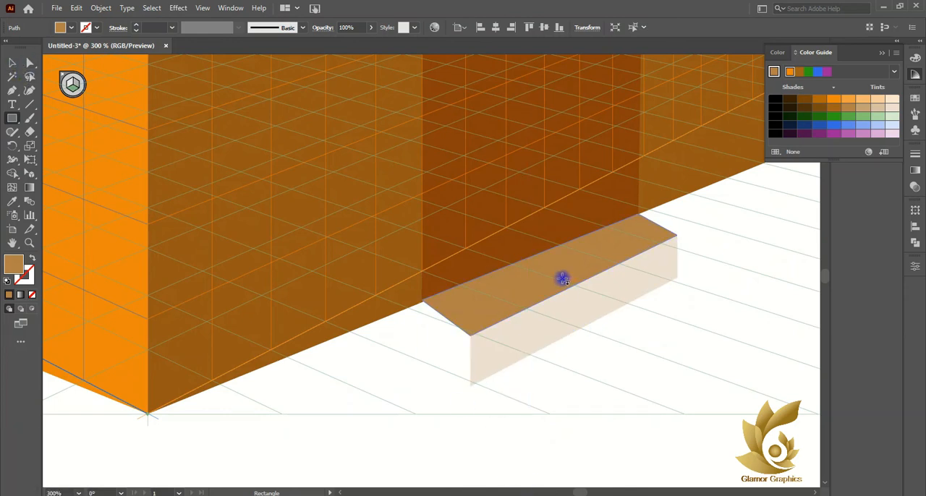
Duplicate the tread and riser in perspective with the Perspective Selection tool to form a second, lower stair step.
left_click(30, 173)
left_click_drag(559, 270, 614, 348)
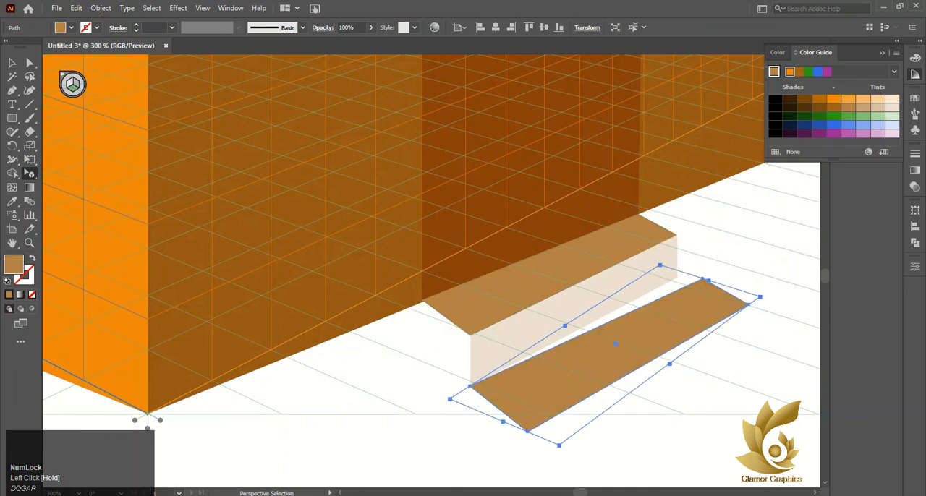
left_click(512, 384)
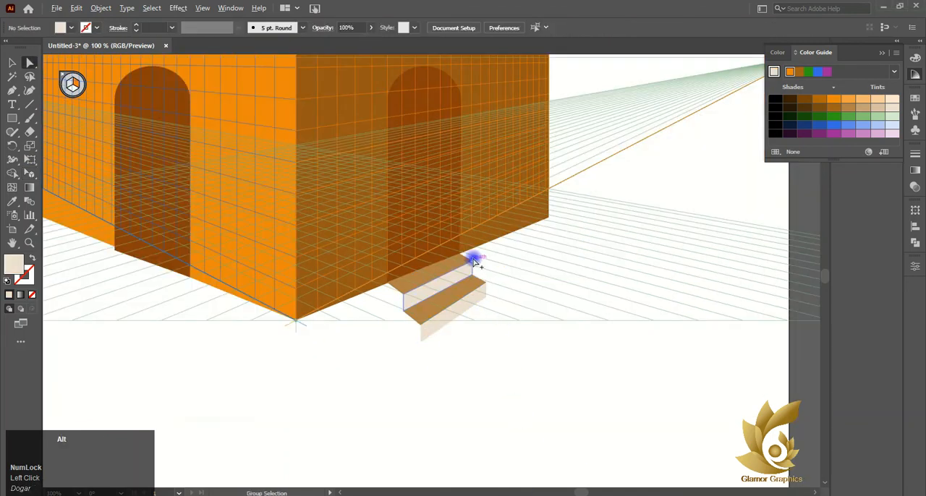
scroll(474, 261, "up", 1)
Fill the lower and upper stair risers with the same light tan tint from the brown row of the color guide.
left_click(460, 336)
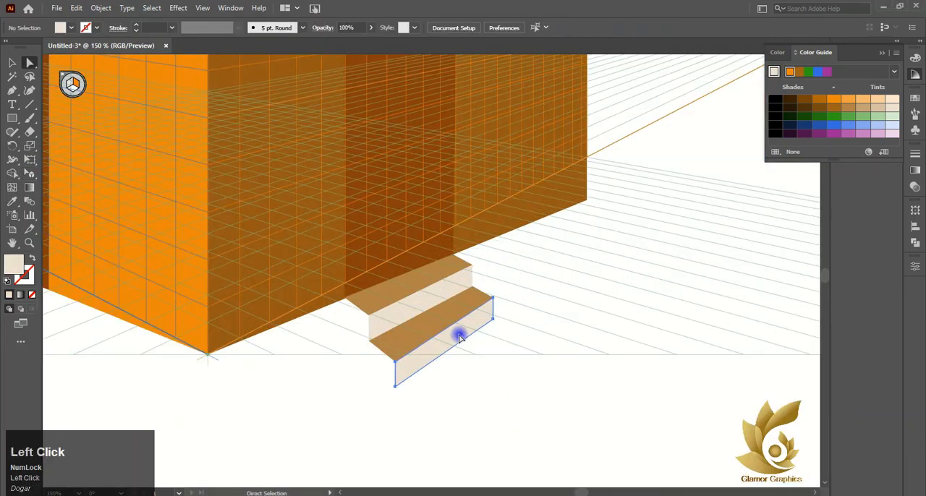
left_click(874, 108)
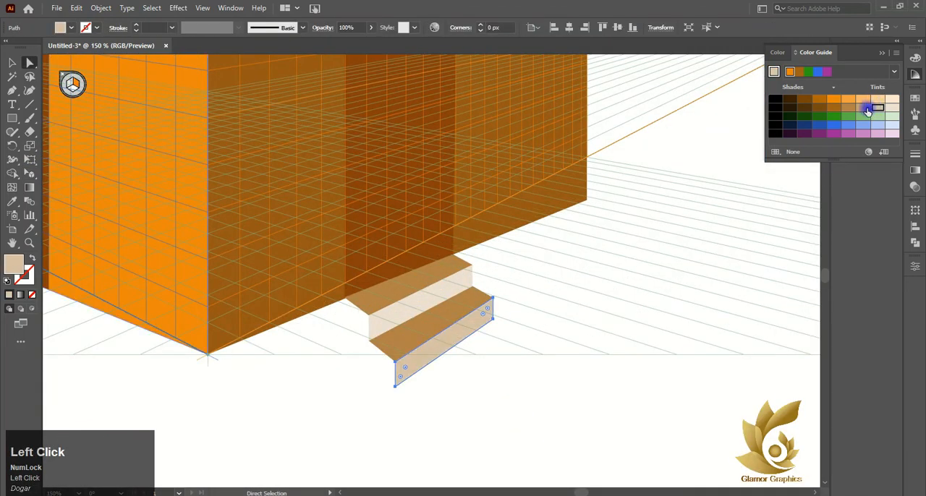
left_click(849, 108)
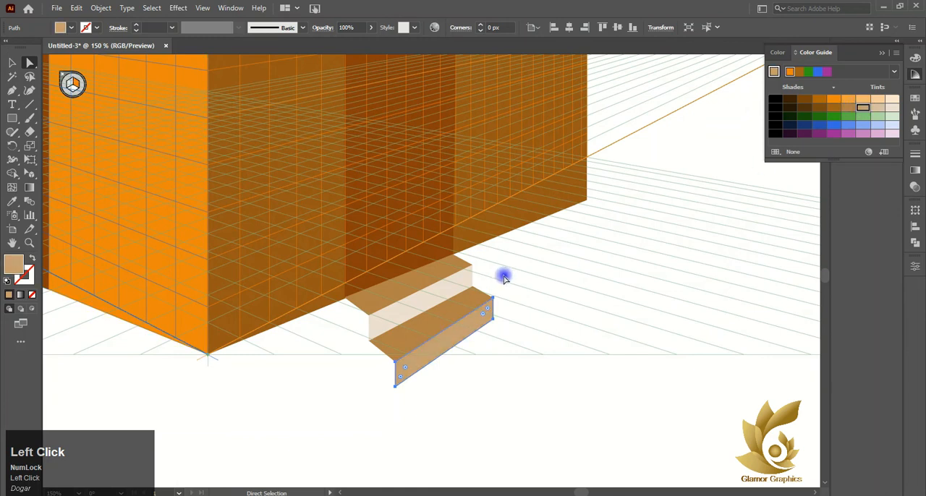
left_click(459, 282)
left_click(849, 108)
left_click(863, 108)
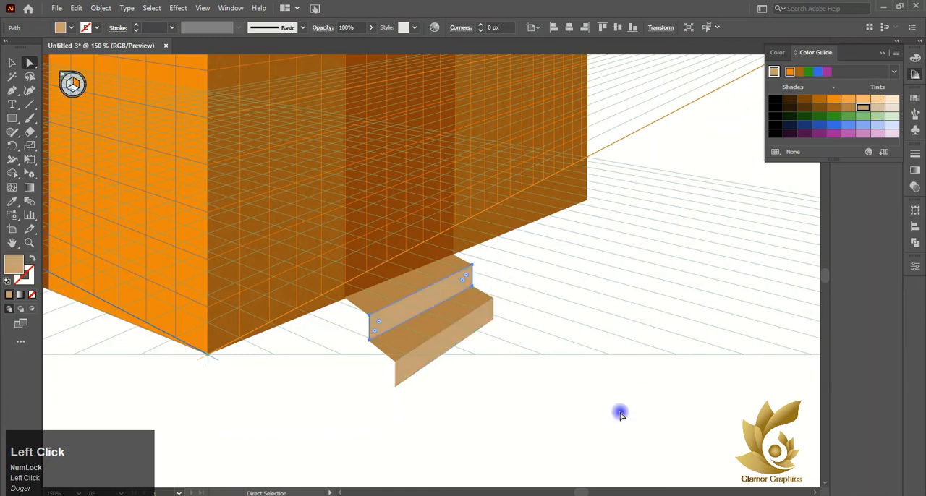
left_click(615, 413)
Hide the perspective grid and view the whole building with its new stairs.
scroll(394, 323, "down", 3)
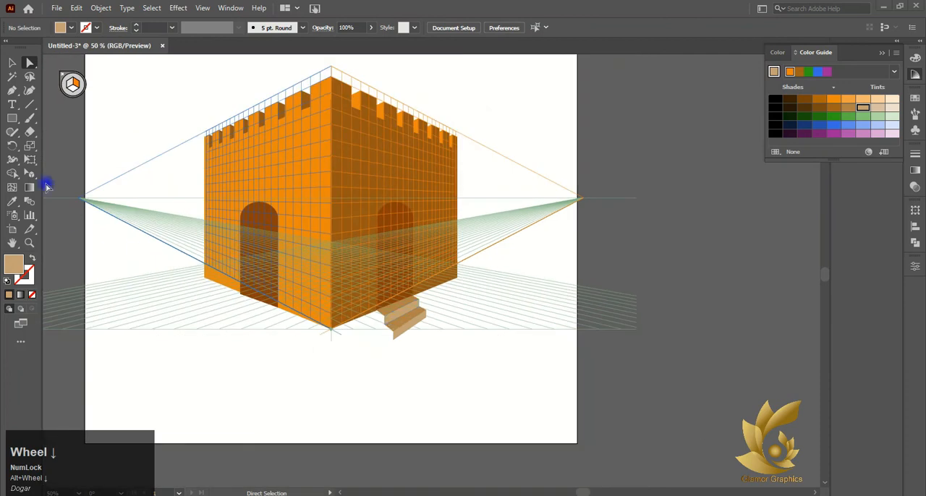
right_click(30, 181)
left_click(58, 175)
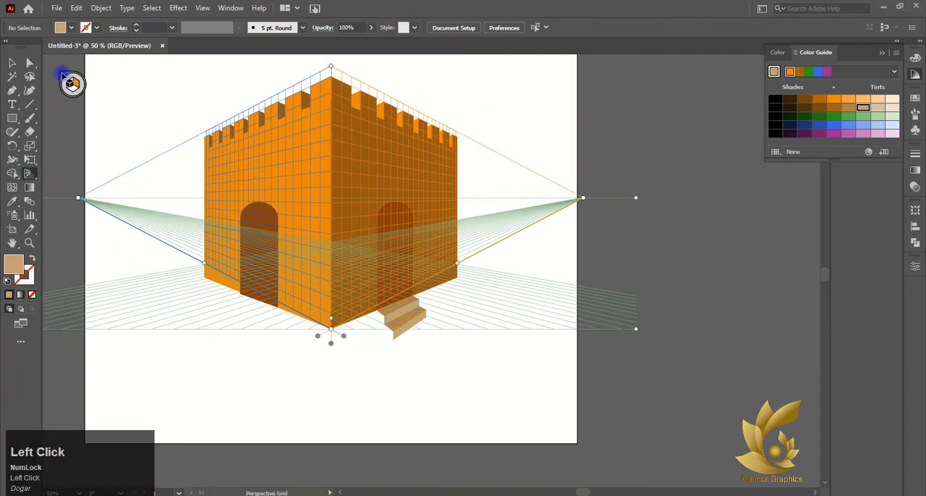
left_click(64, 76)
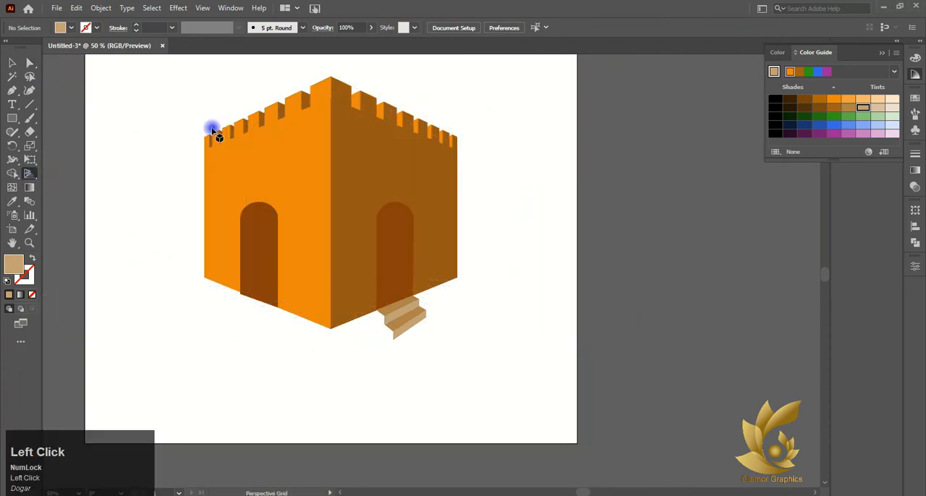
scroll(226, 130, "up", 3)
left_click(58, 143)
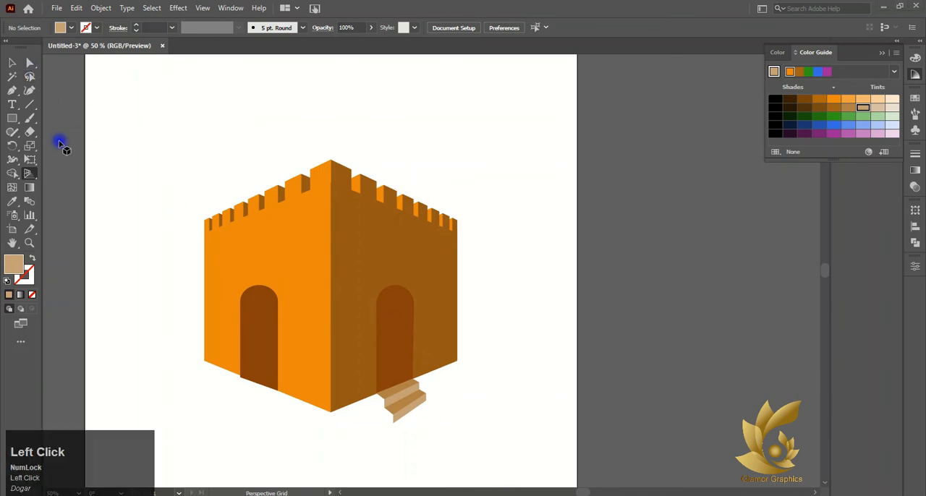
Show the perspective grid over the building again.
right_click(30, 175)
left_click(46, 187)
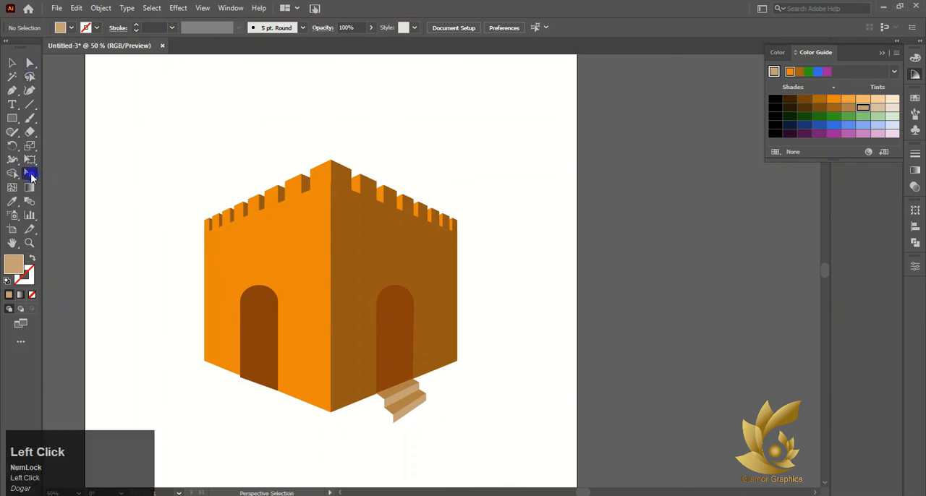
left_click(29, 175)
right_click(29, 176)
left_click(58, 175)
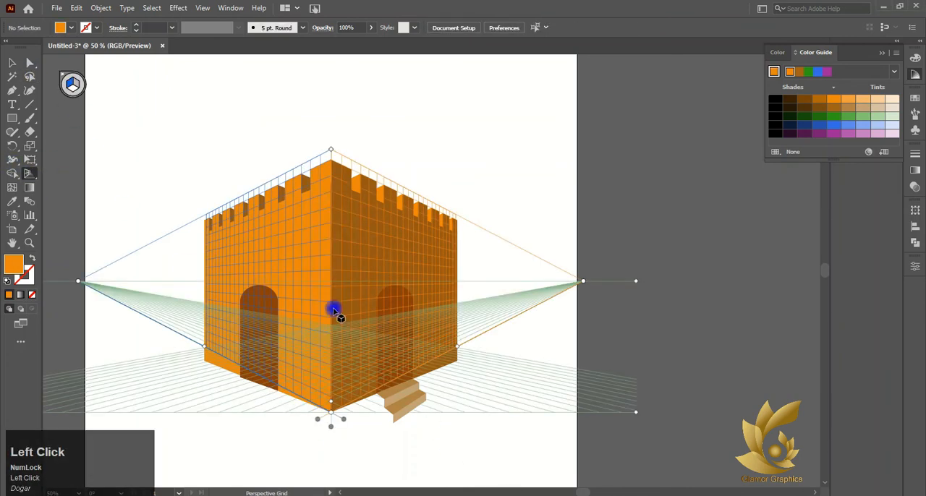
scroll(466, 395, "down", 3)
left_click(80, 88)
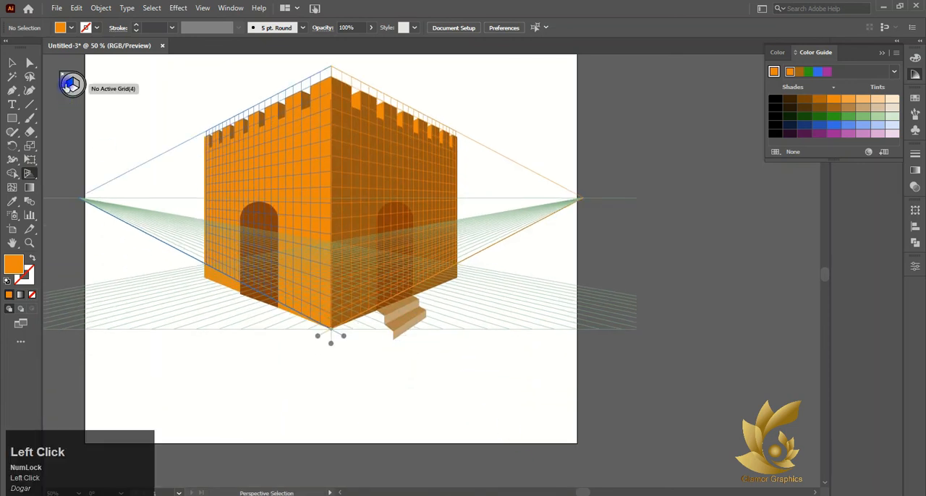
left_click_drag(360, 326, 387, 352)
key("ctrl+z")
left_click(375, 321)
mouse_move(375, 321)
left_mouse_down()
mouse_move(378, 335)
mouse_move(376, 325)
left_mouse_up()
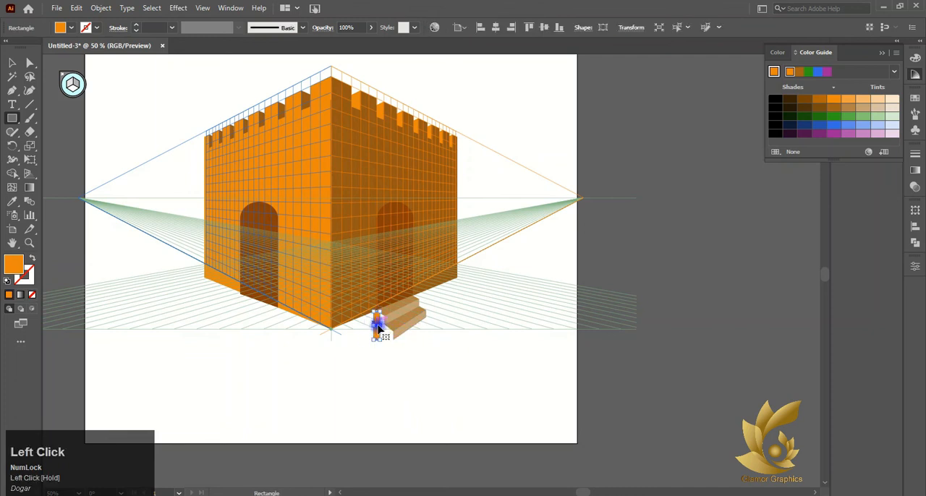
key("ctrl+z")
Draw an orange rectangle on the left wall's perspective plane beside the stairs to form their side panel.
scroll(381, 325, "up", 5)
right_click(261, 258)
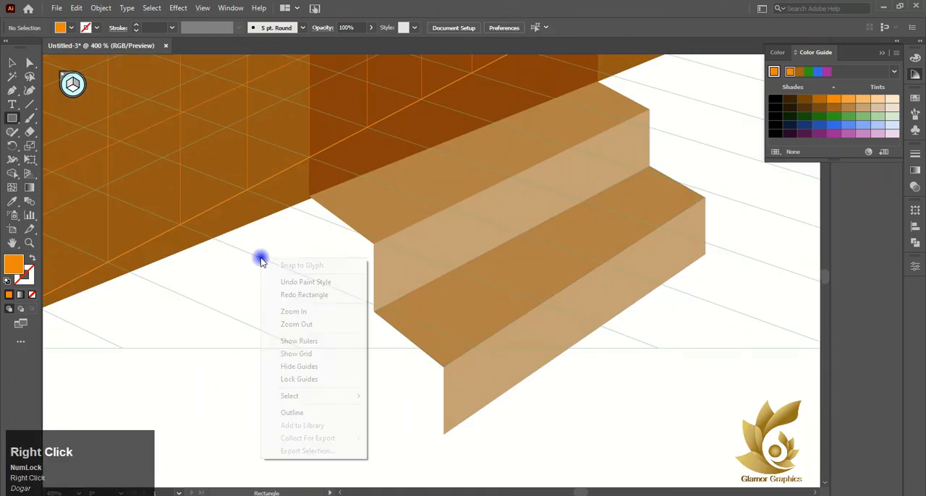
left_click(319, 248)
left_click(490, 273)
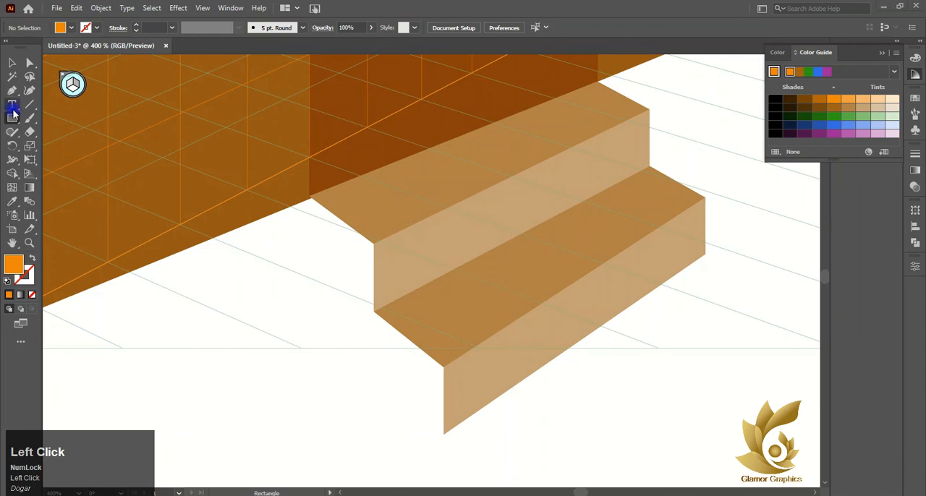
left_click_drag(213, 248, 394, 435)
key("v")
right_click(261, 293)
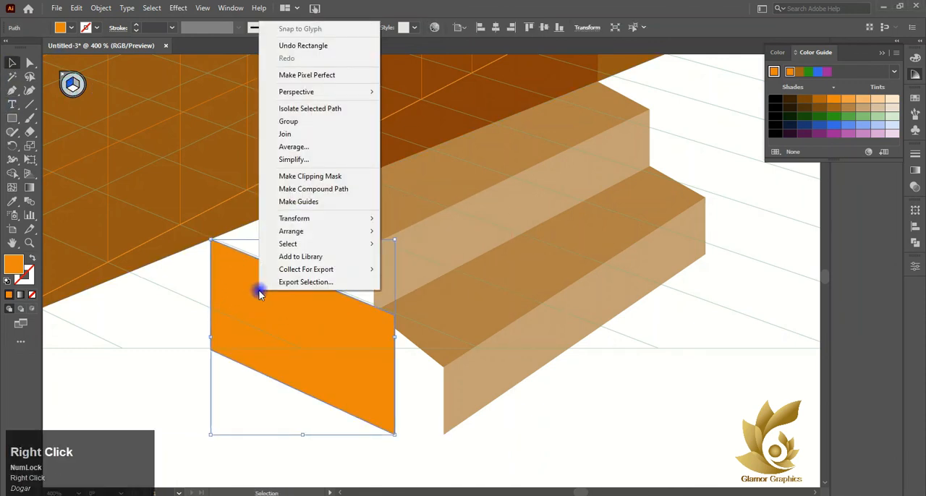
mouse_move(370, 233)
left_click(394, 270)
left_click_drag(229, 277, 273, 247)
key("ctrl+z")
mouse_move(300, 322)
left_mouse_down()
mouse_move(360, 364)
mouse_move(306, 331)
left_mouse_up()
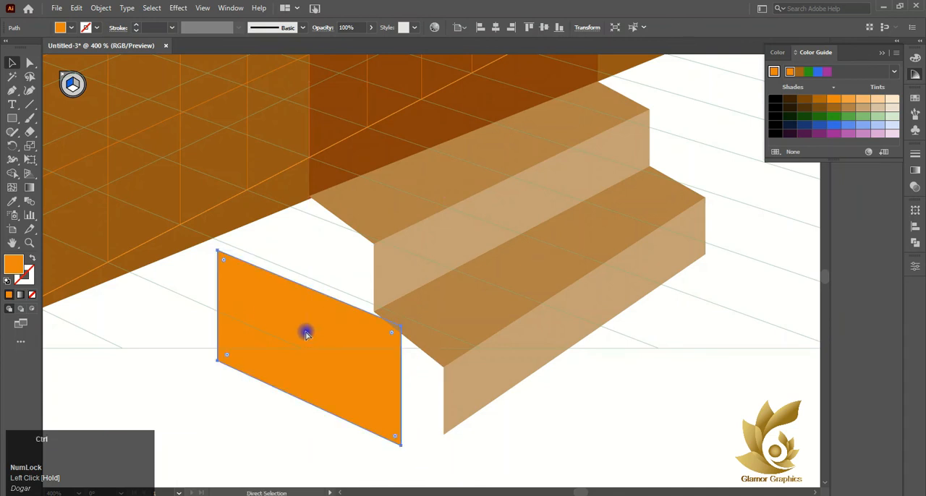
key("ctrl+z")
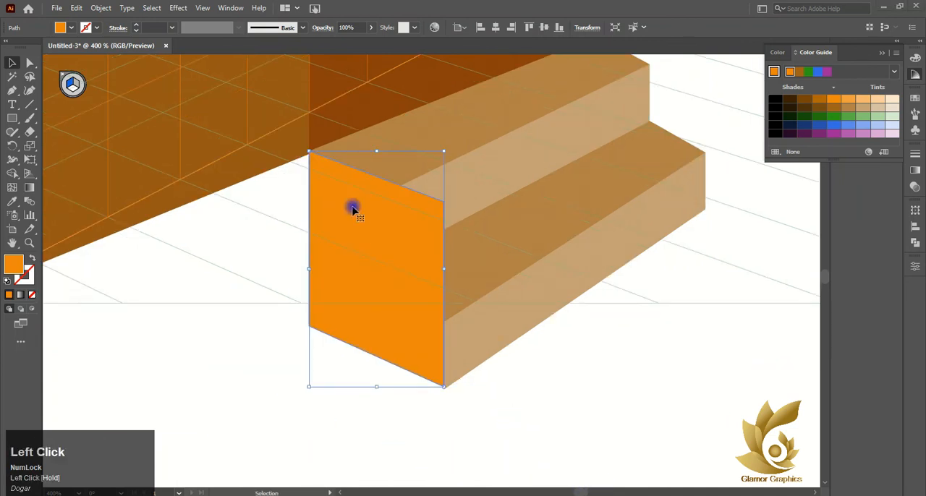
Send the orange side panel to the back, behind the stair treads and risers.
right_click(366, 215)
mouse_move(409, 434)
left_click(543, 464)
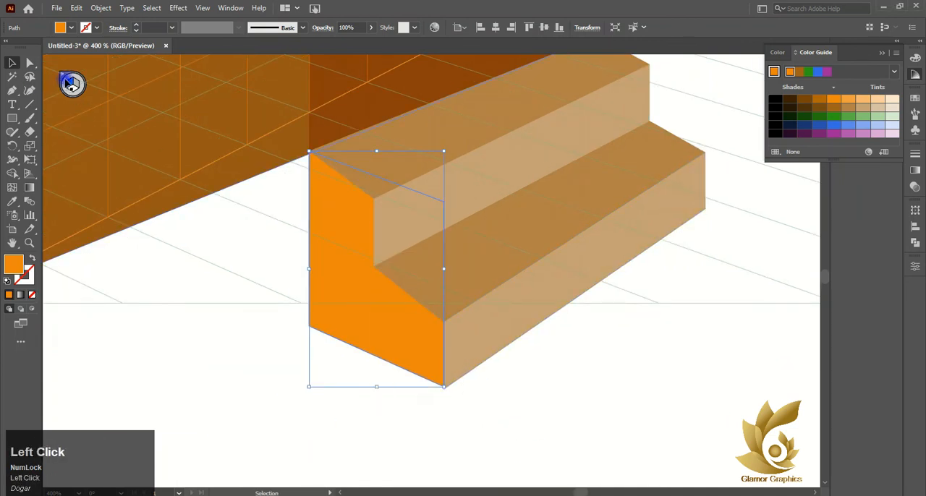
Fill the stairs' side panel with a slightly darker shade from the orange row of the color guide and deselect it.
scroll(72, 83, "down", 2)
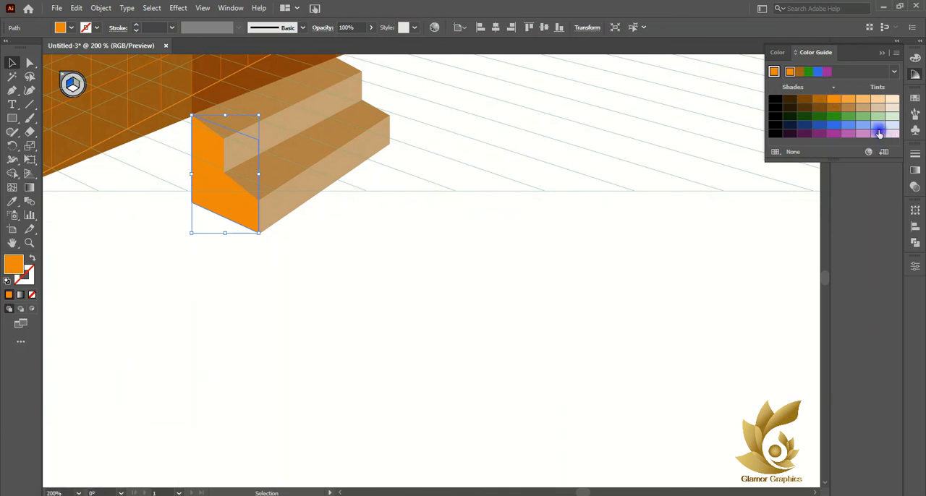
left_click(836, 106)
left_click(818, 99)
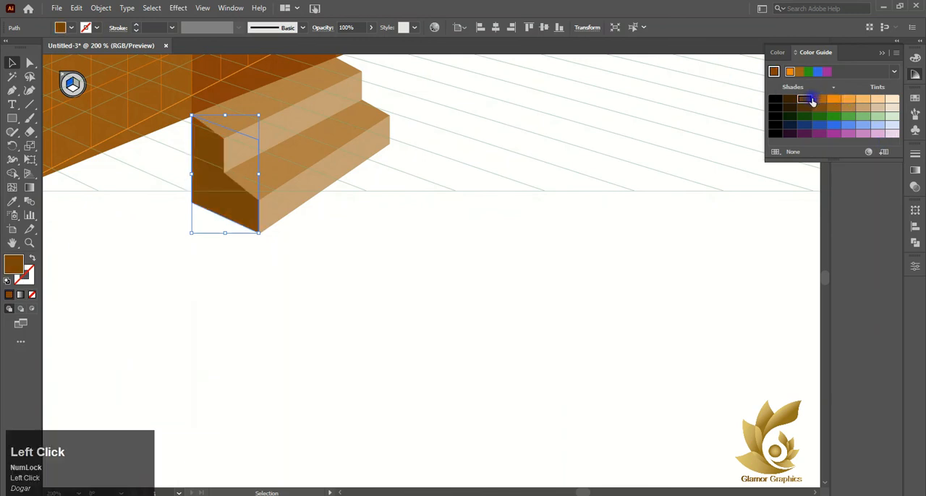
left_click(710, 135)
scroll(82, 130, "down", 4)
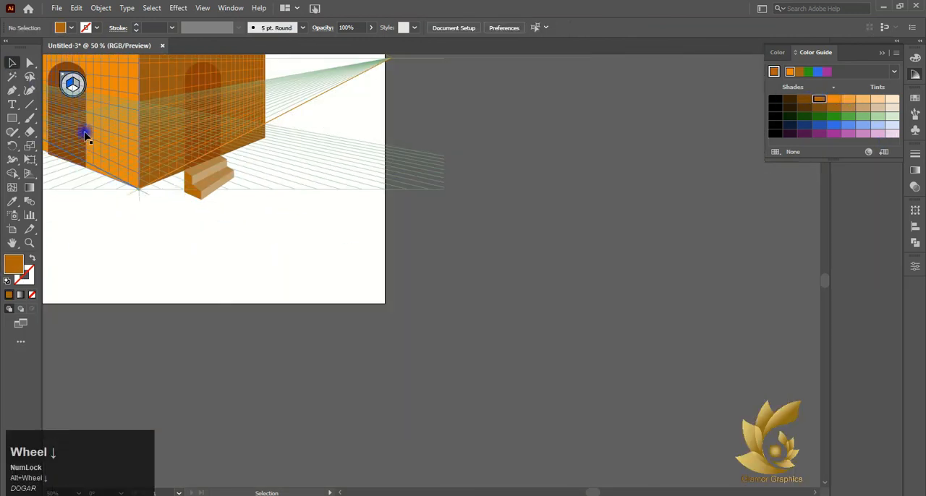